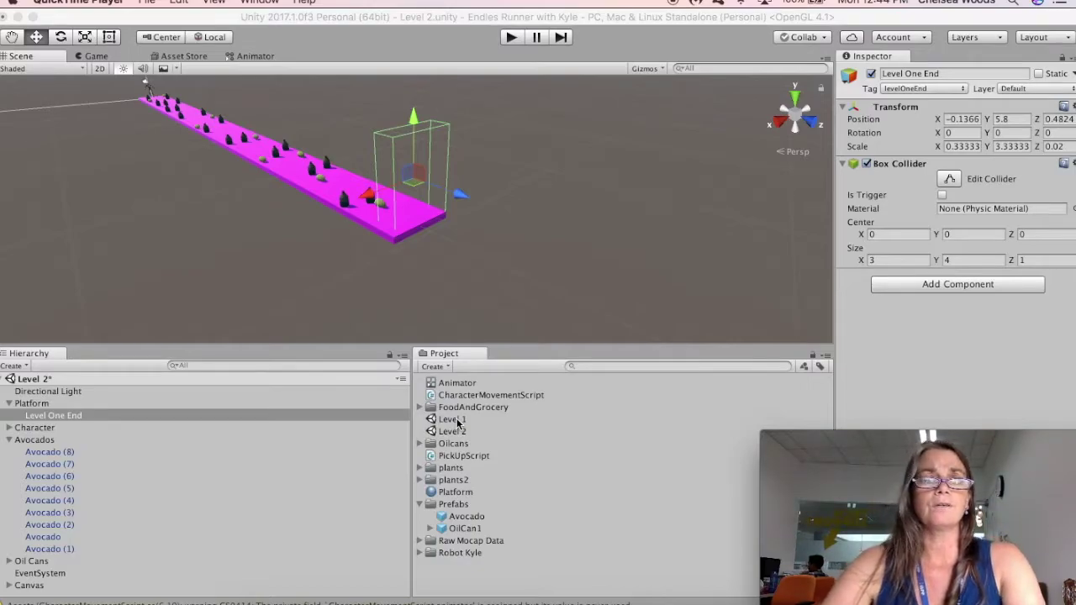
Step: Save the Level 2 scene, then start a new Untitled scene with only a camera and light
{"action": "left_click", "coordinate": [9, 404]}
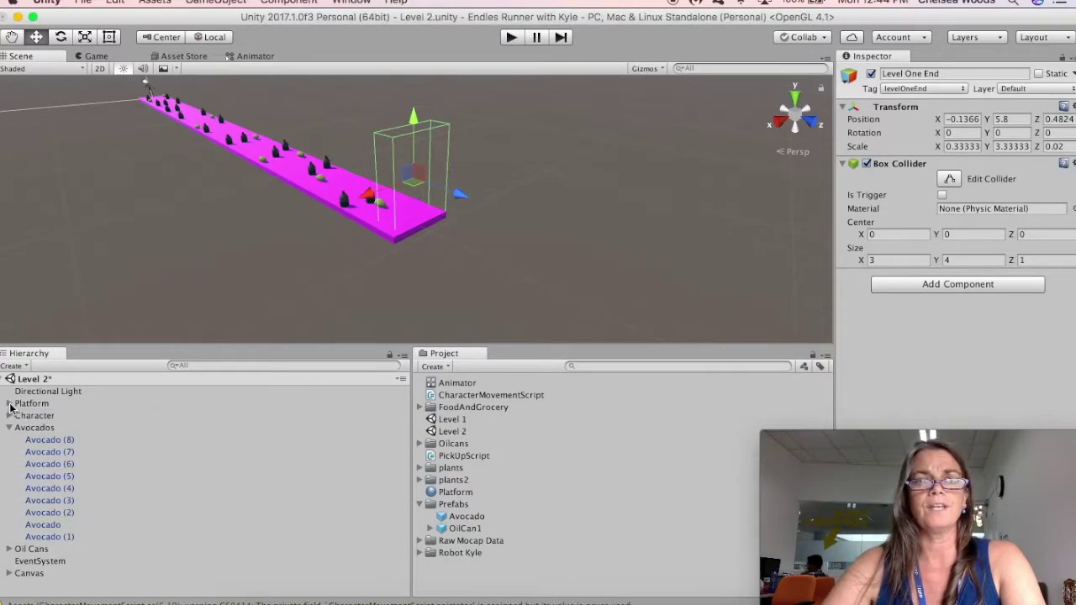
{"action": "left_click", "coordinate": [85, 2]}
{"action": "left_click", "coordinate": [107, 55]}
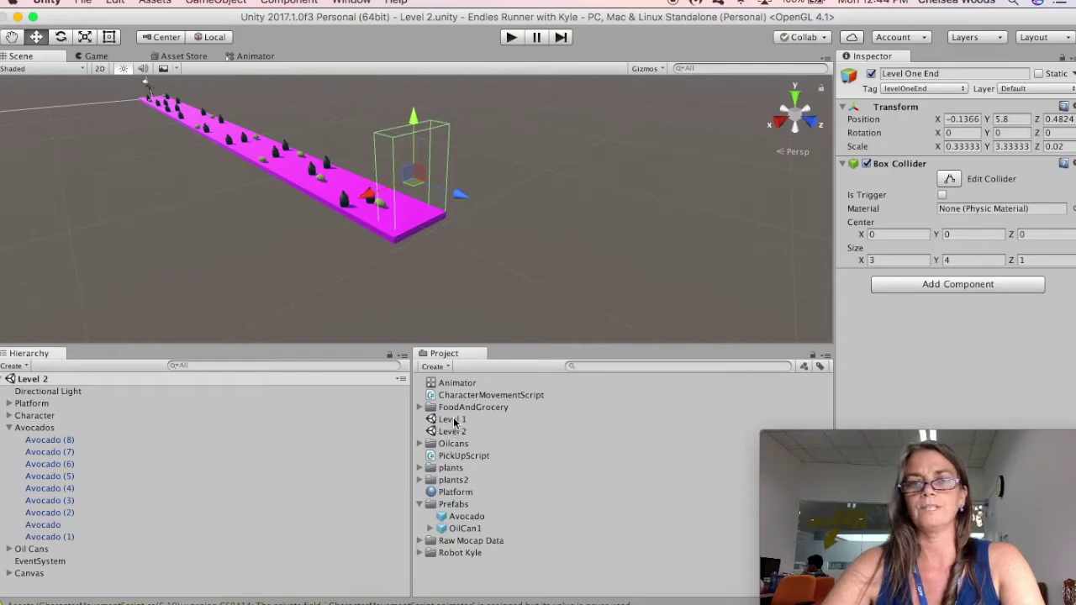
{"action": "left_click", "coordinate": [85, 2]}
{"action": "left_click", "coordinate": [111, 16]}
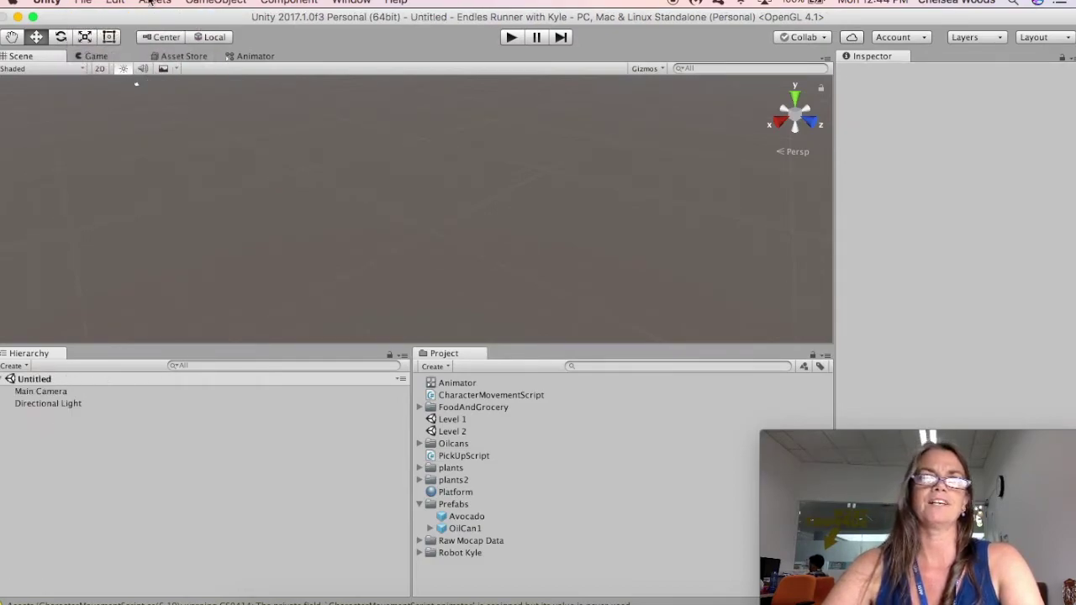
Step: Save the new scene as 'Level Complete' in the Assets folder
{"action": "left_click", "coordinate": [79, 3]}
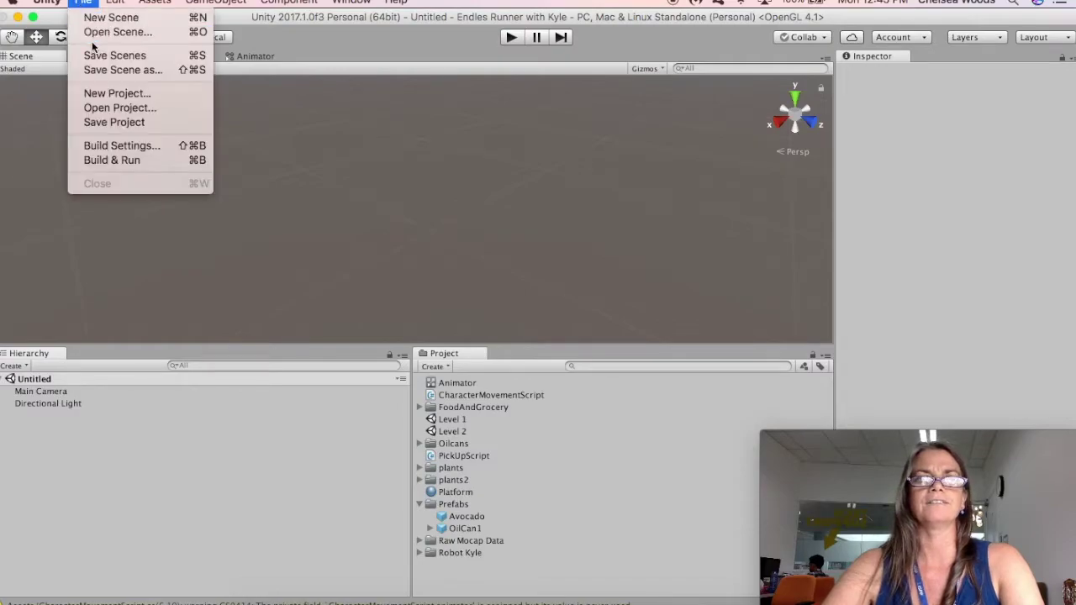
{"action": "left_click", "coordinate": [100, 72]}
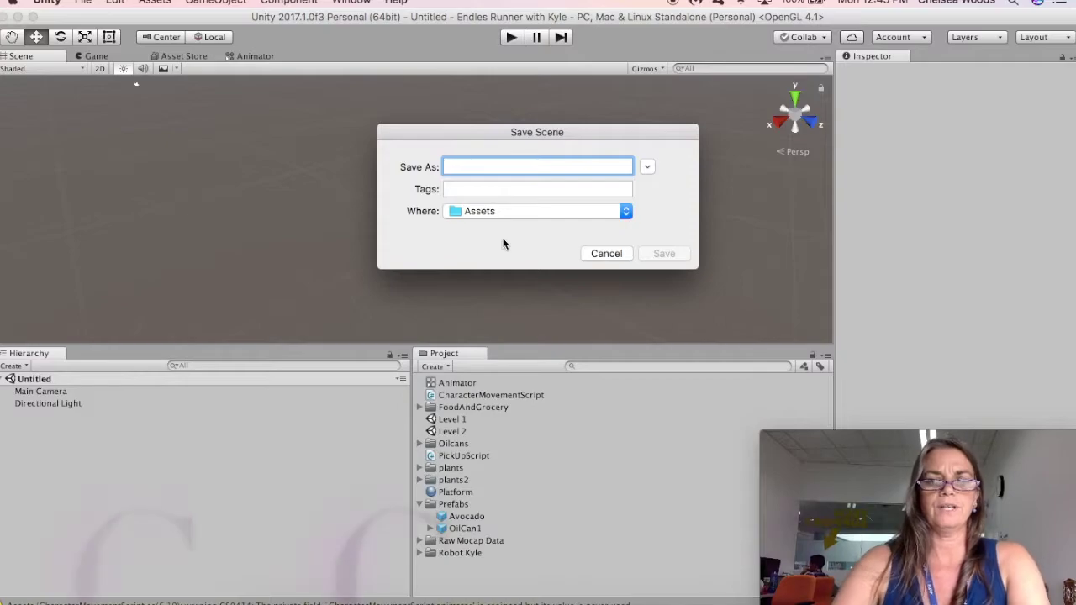
{"action": "type", "text": "Level Complete"}
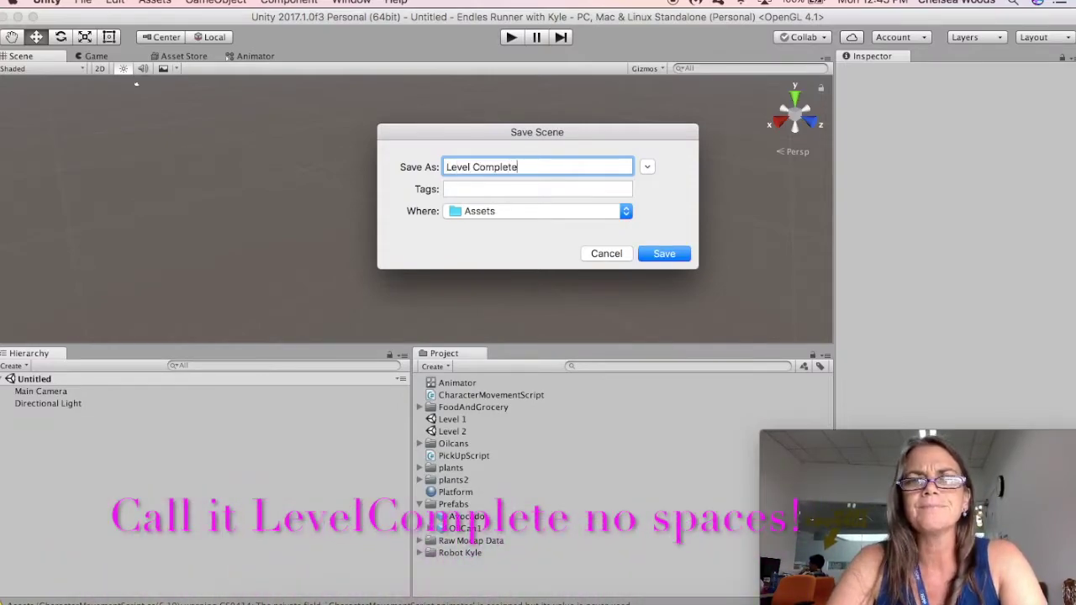
{"action": "left_click", "coordinate": [652, 257]}
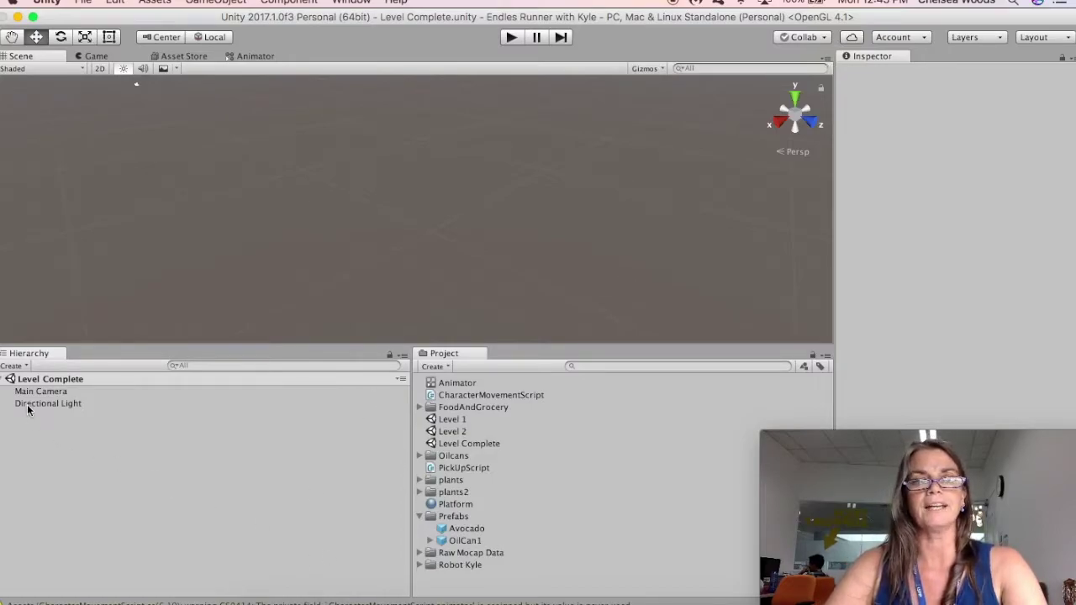
{"action": "left_click", "coordinate": [12, 366]}
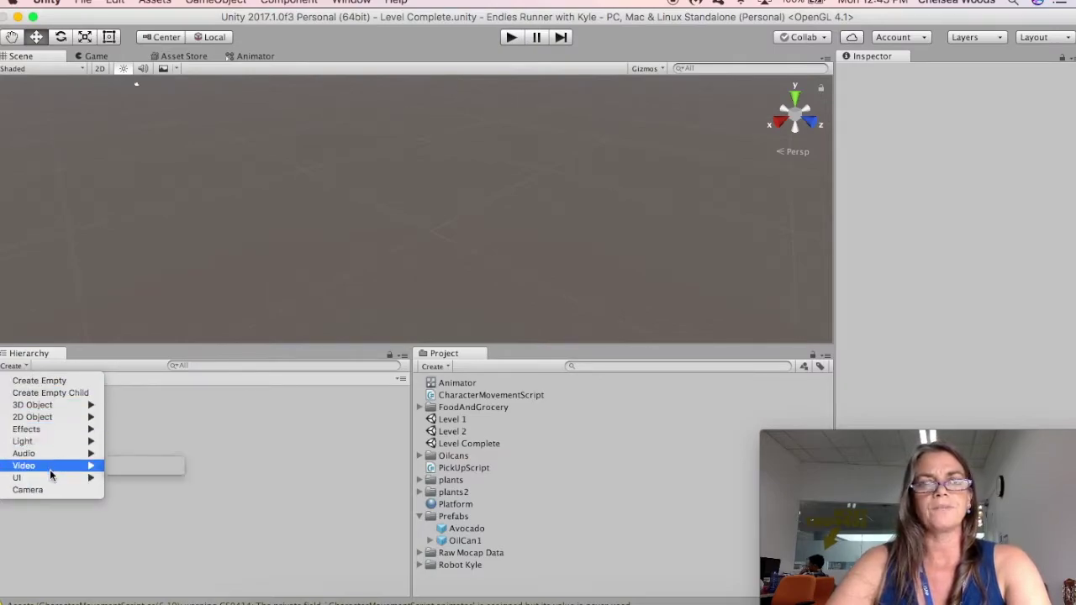
Step: Add a UI Canvas with its EventSystem and switch to the Game view
{"action": "mouse_move", "coordinate": [50, 477]}
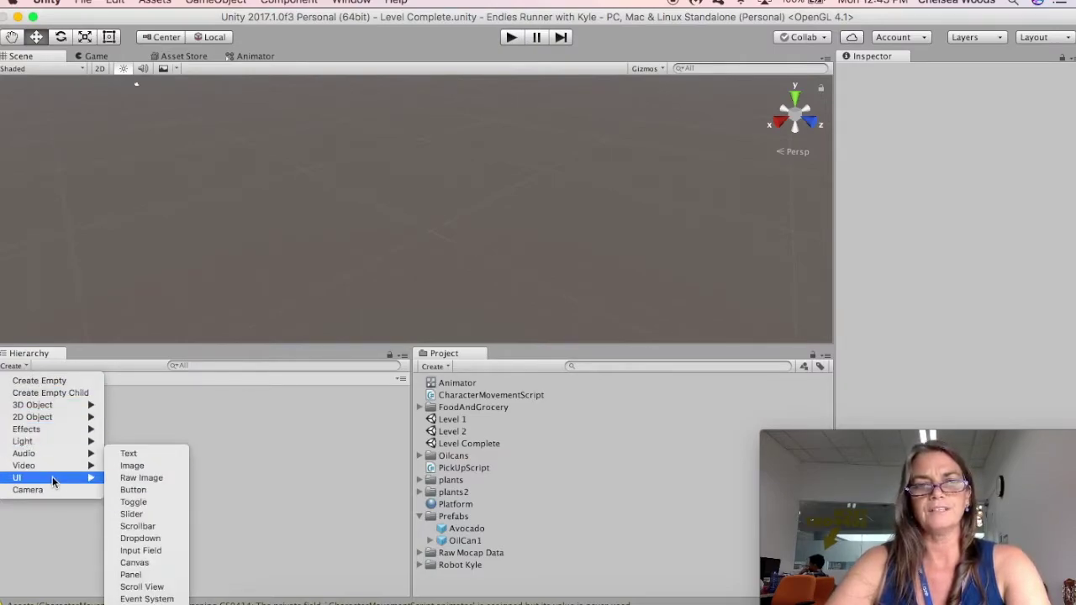
{"action": "left_click", "coordinate": [135, 563]}
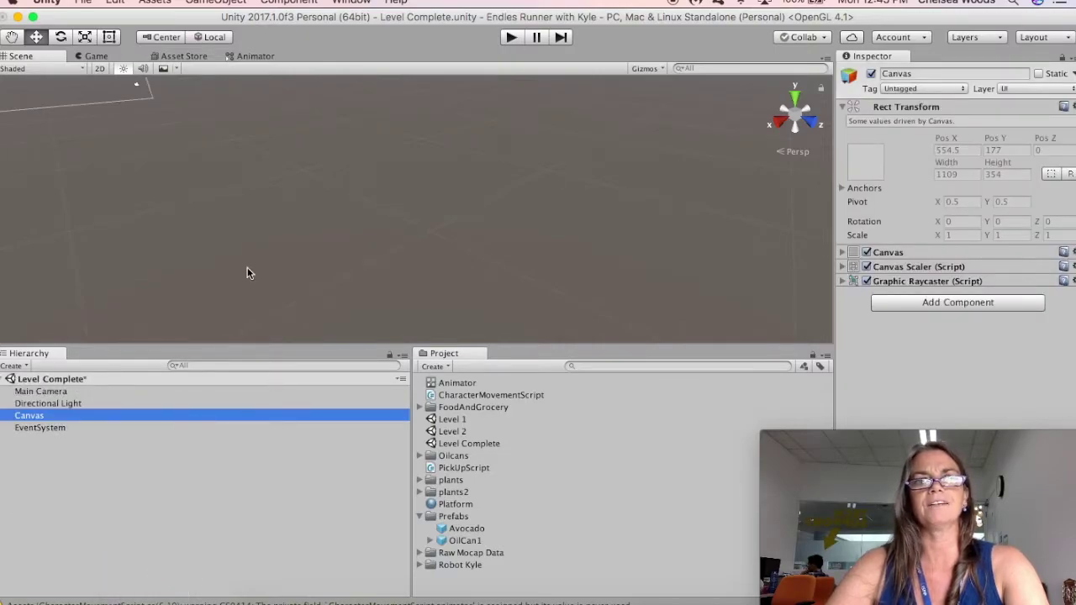
{"action": "left_click", "coordinate": [96, 56]}
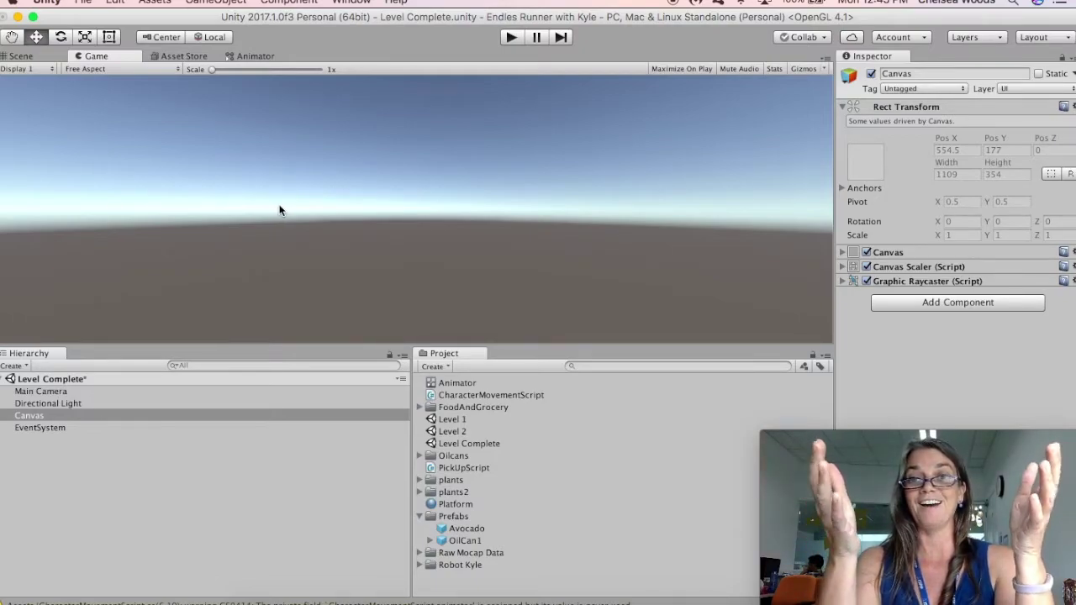
Step: Create a UI Text under the Canvas named 'Level Complete Text'
{"action": "left_click", "coordinate": [40, 414]}
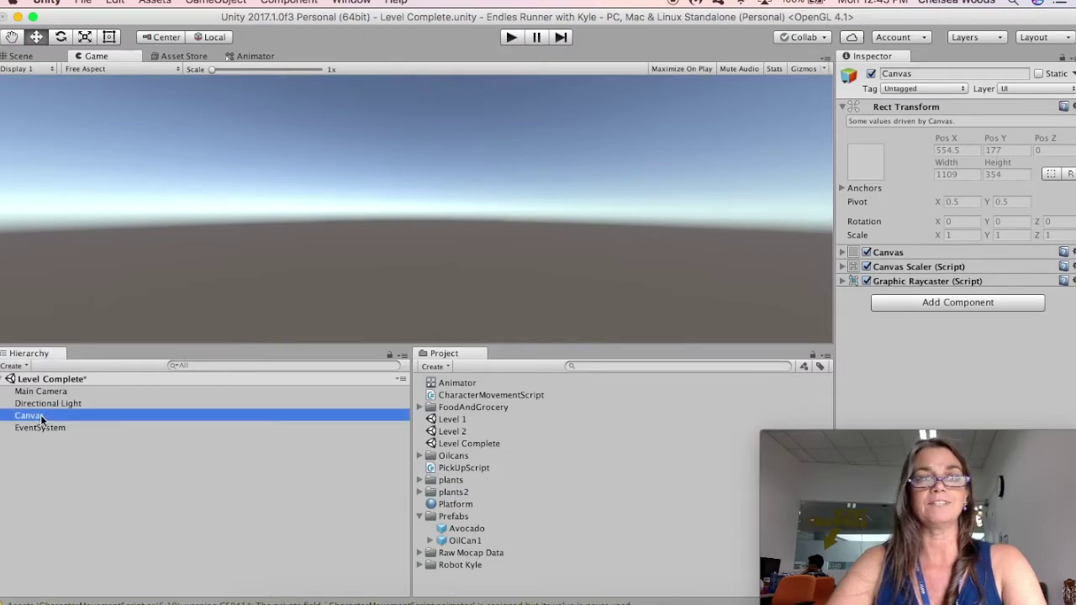
{"action": "left_click", "coordinate": [26, 367]}
{"action": "mouse_move", "coordinate": [40, 478]}
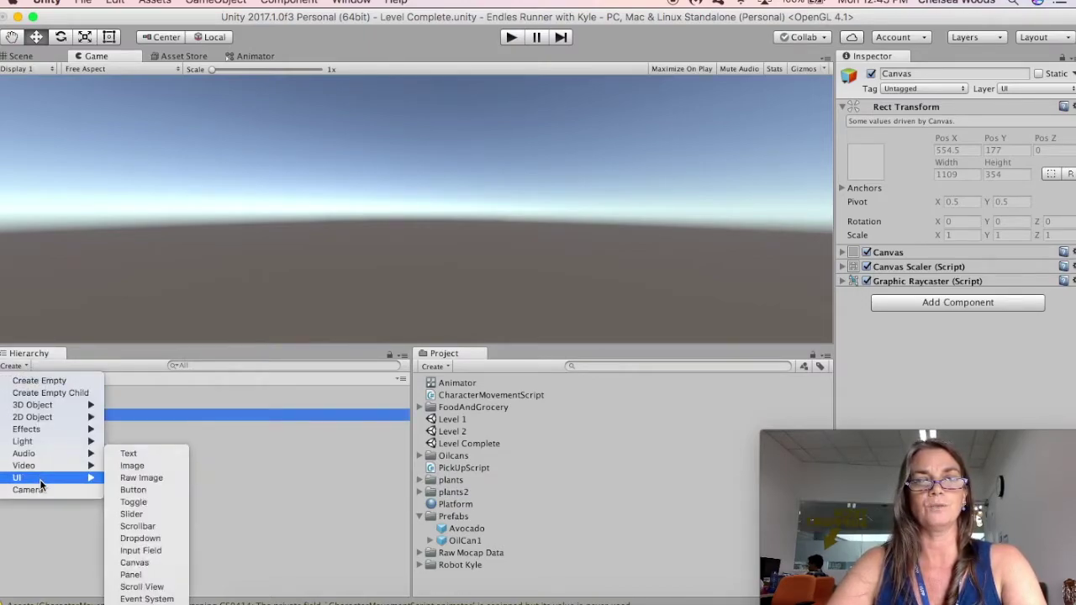
{"action": "left_click", "coordinate": [128, 454]}
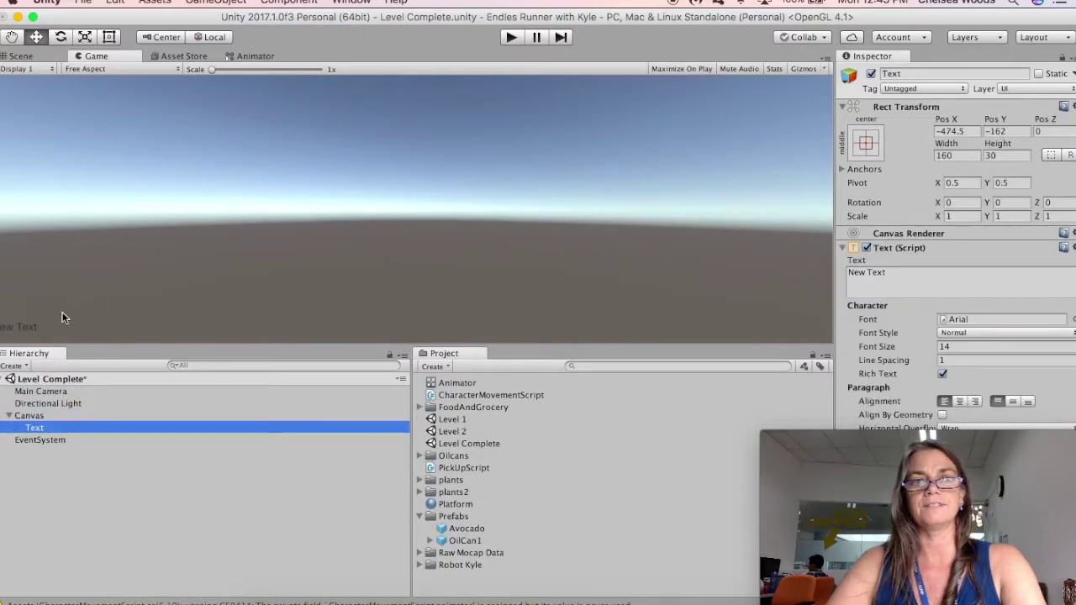
{"action": "left_click", "coordinate": [38, 433]}
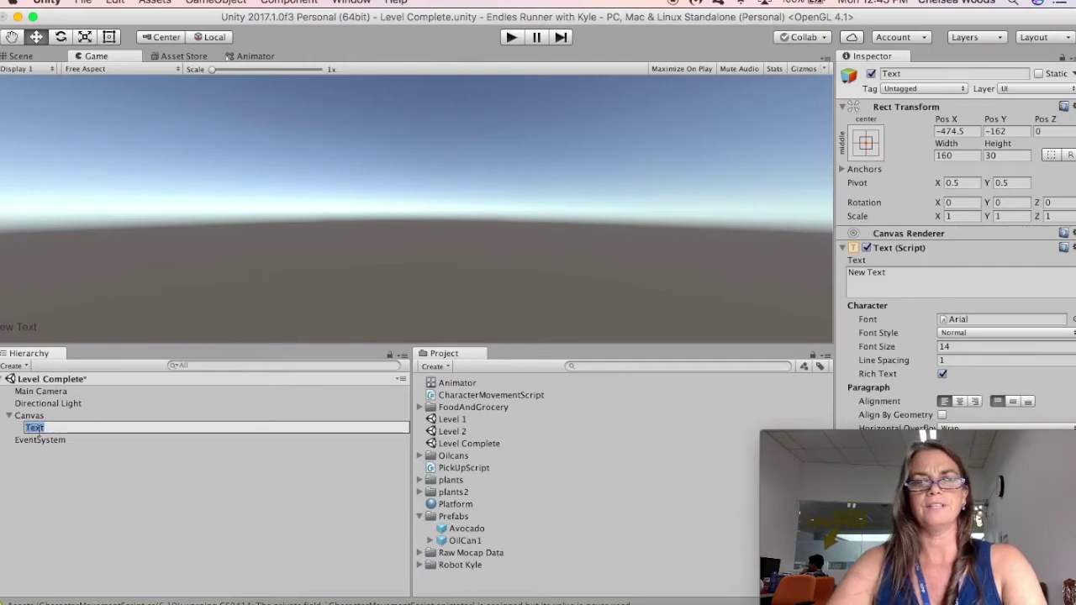
{"action": "type", "text": "Leve"}
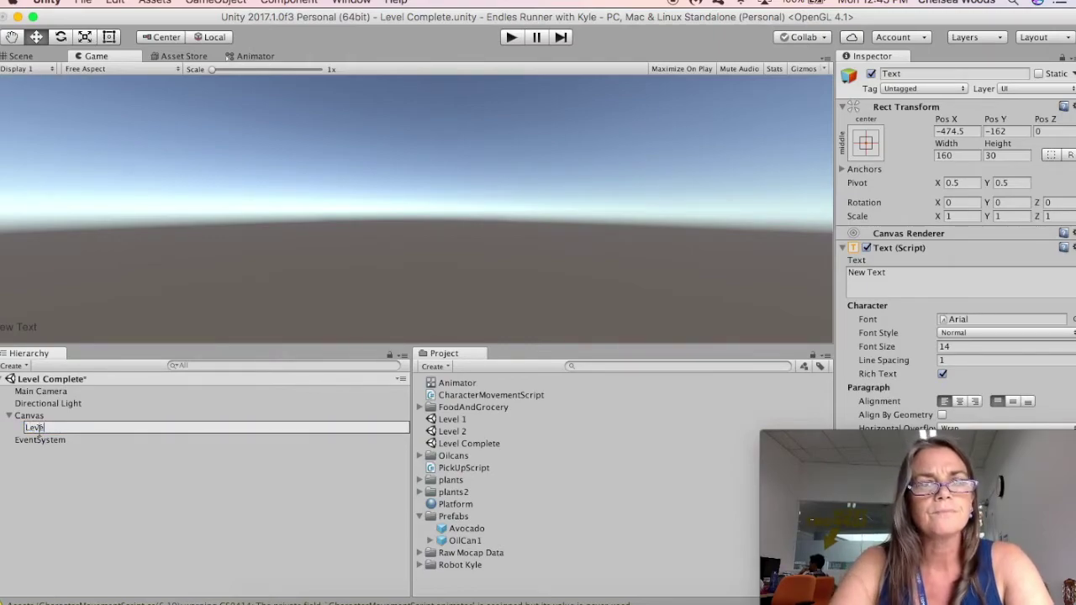
{"action": "type", "text": "l Compl"}
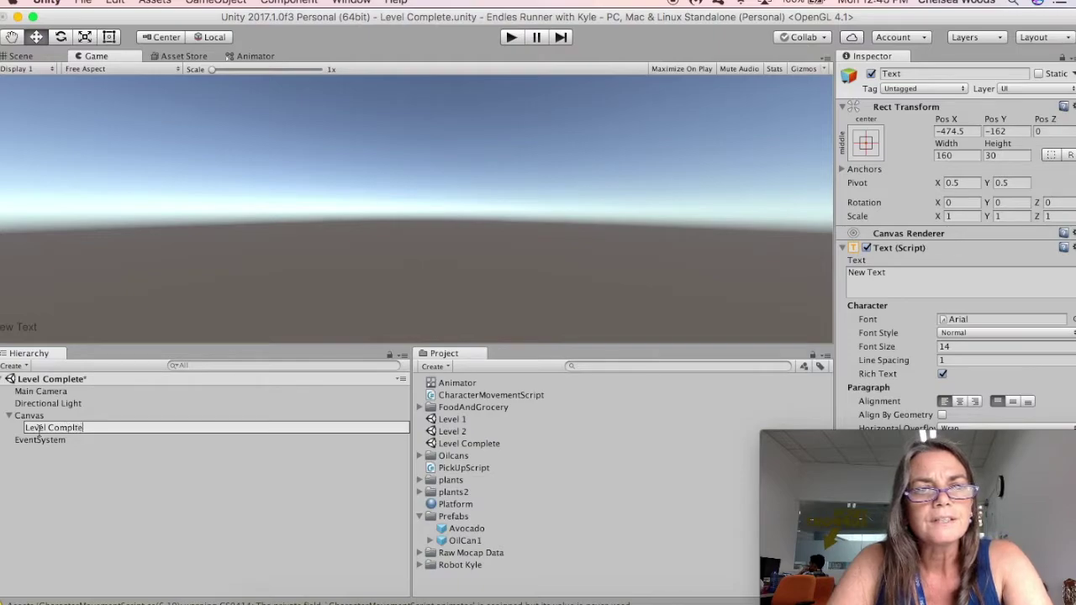
{"action": "type", "text": "e"}
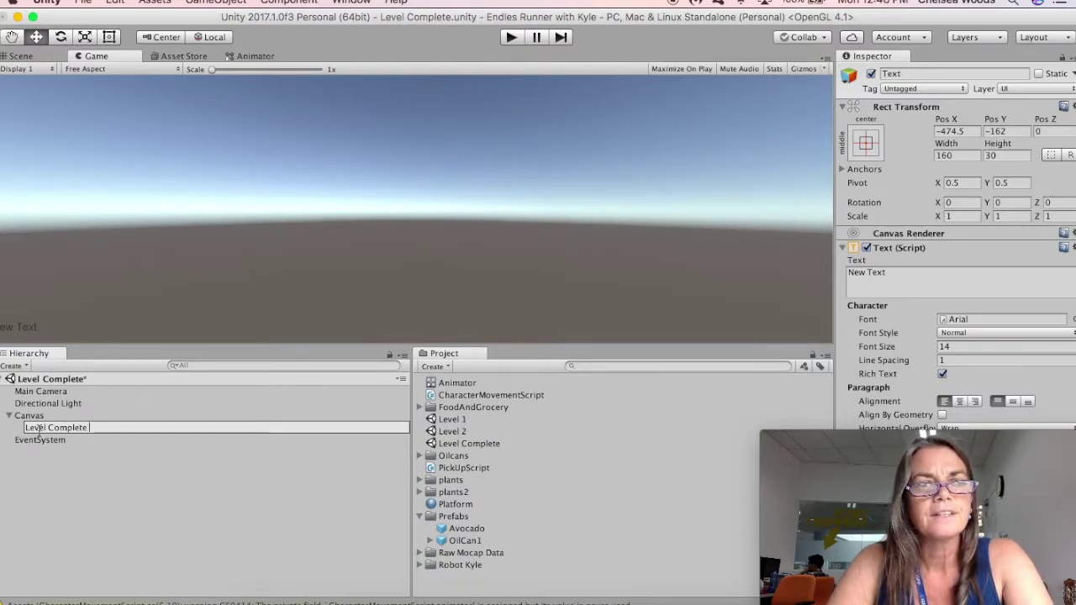
{"action": "type", "text": "te Text"}
{"action": "key", "text": "Return"}
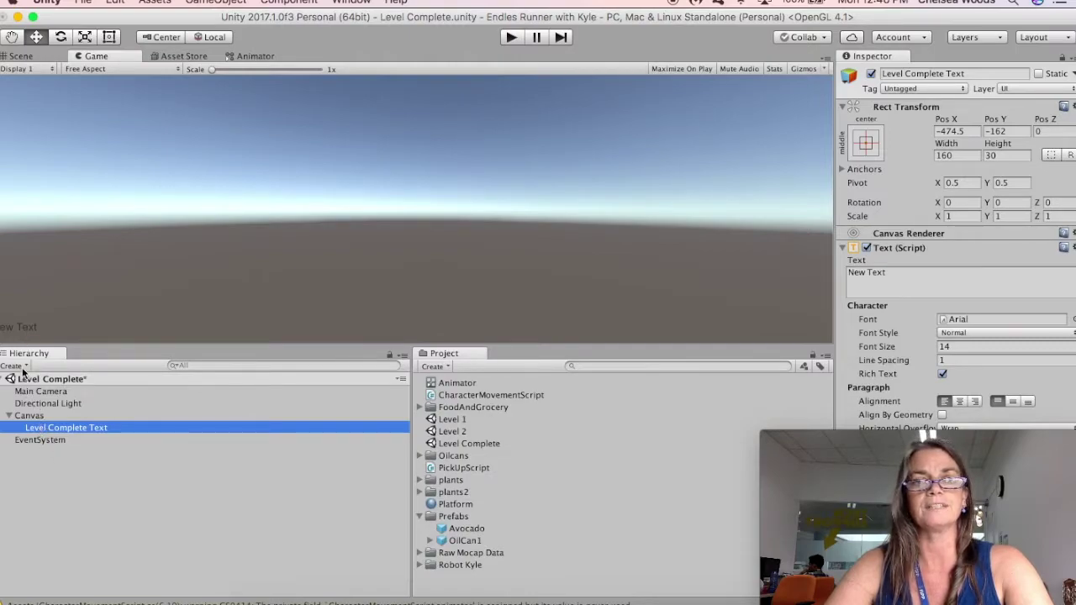
Step: Add a second UI Text under the Canvas named 'Feedback'
{"action": "left_click", "coordinate": [22, 416]}
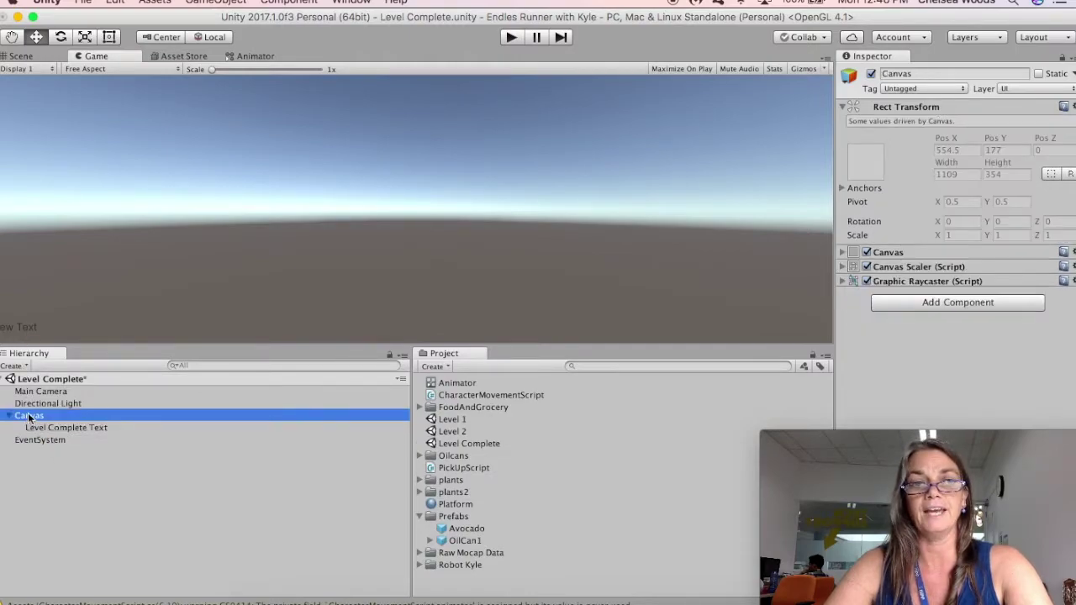
{"action": "left_click", "coordinate": [26, 367]}
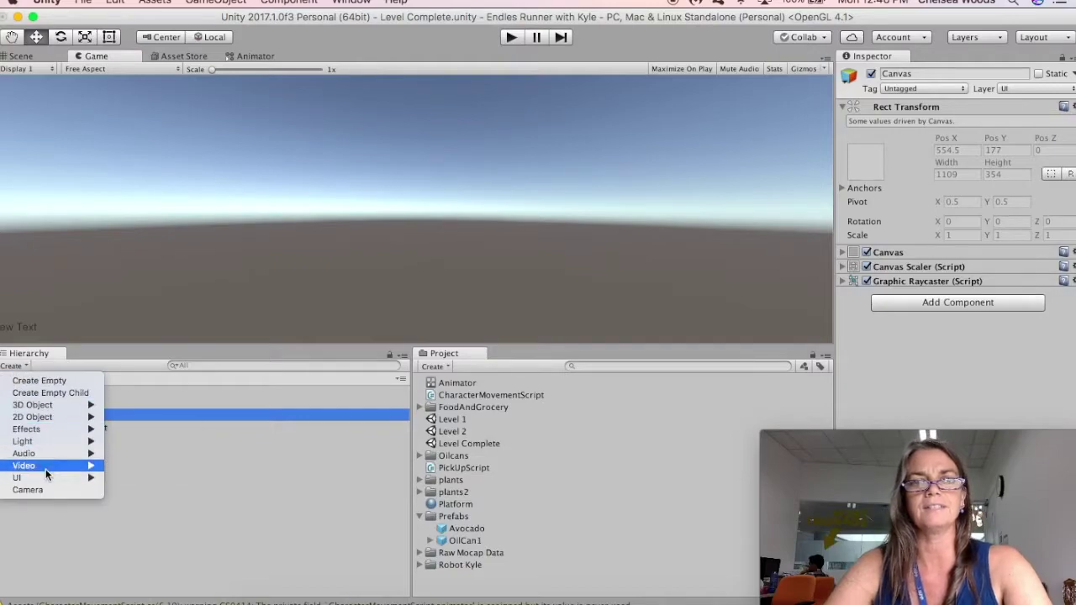
{"action": "mouse_move", "coordinate": [52, 479]}
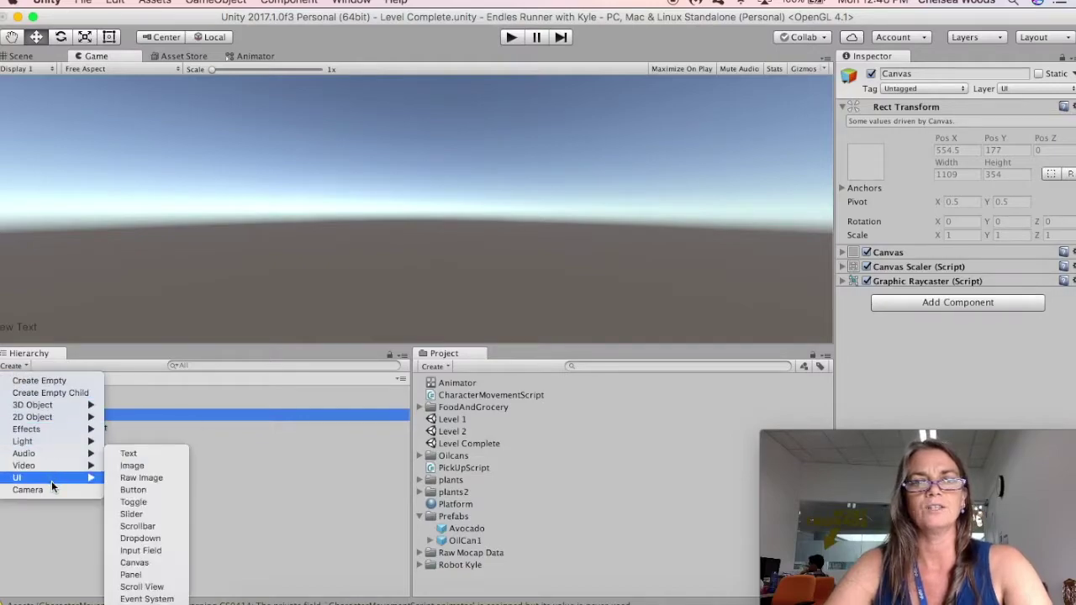
{"action": "left_click", "coordinate": [129, 454]}
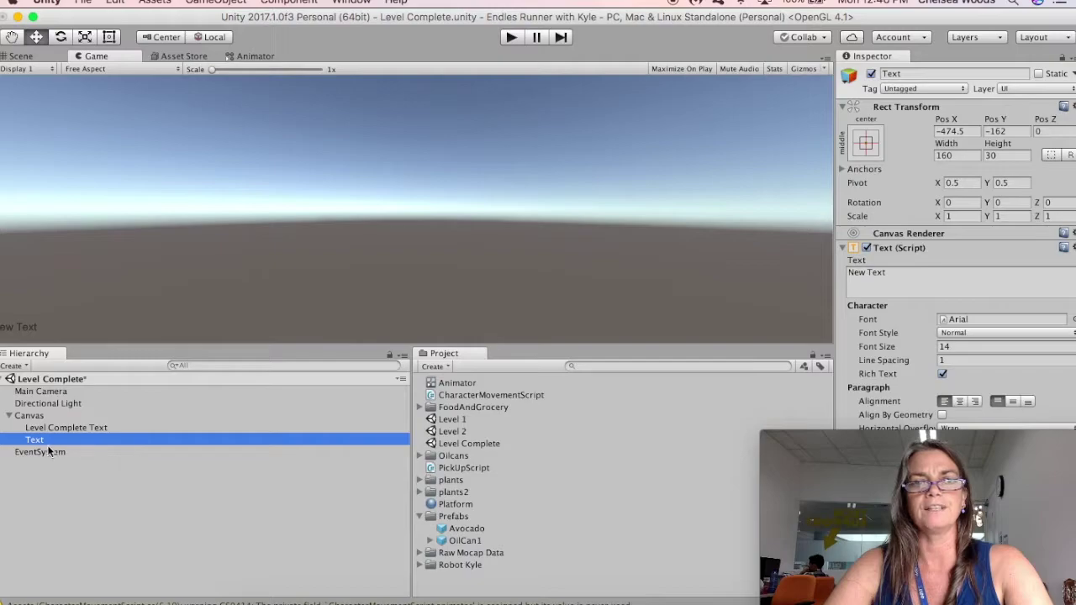
{"action": "left_click", "coordinate": [36, 442]}
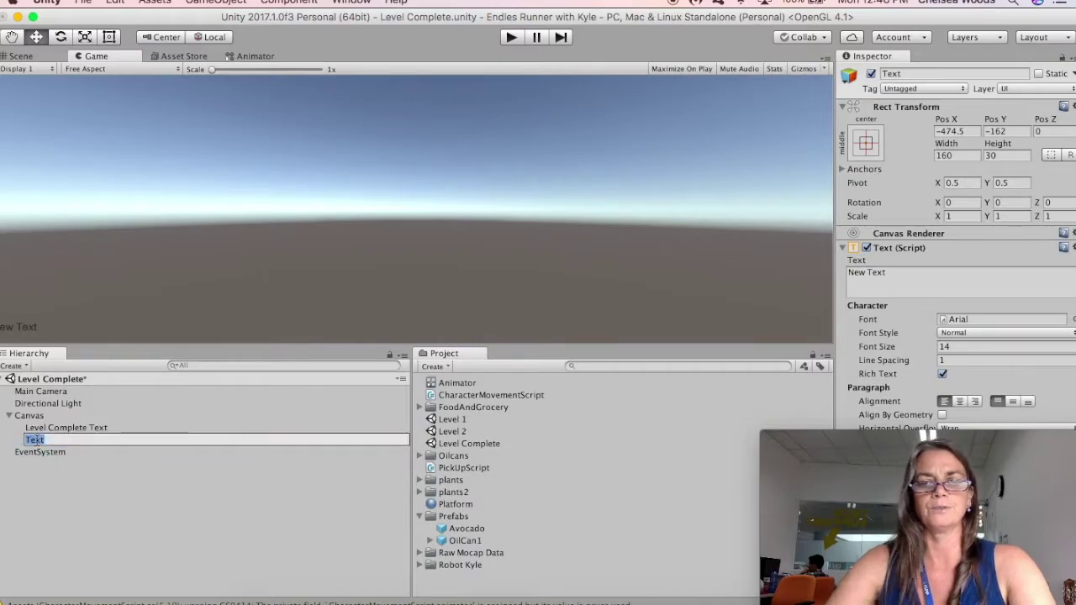
{"action": "type", "text": "Feedback"}
{"action": "key", "text": "Return"}
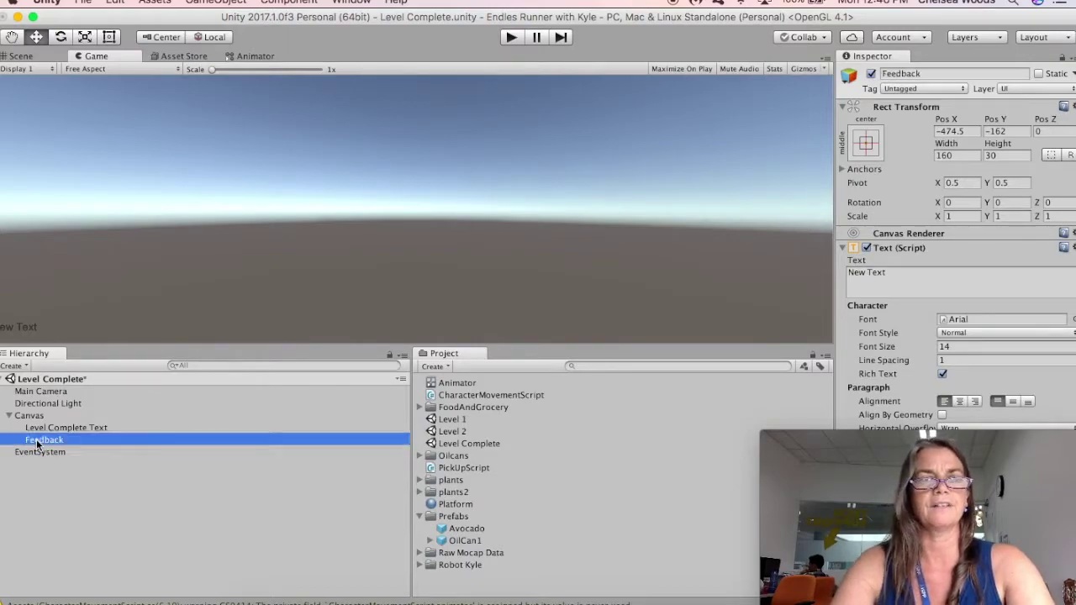
{"action": "left_click", "coordinate": [81, 429]}
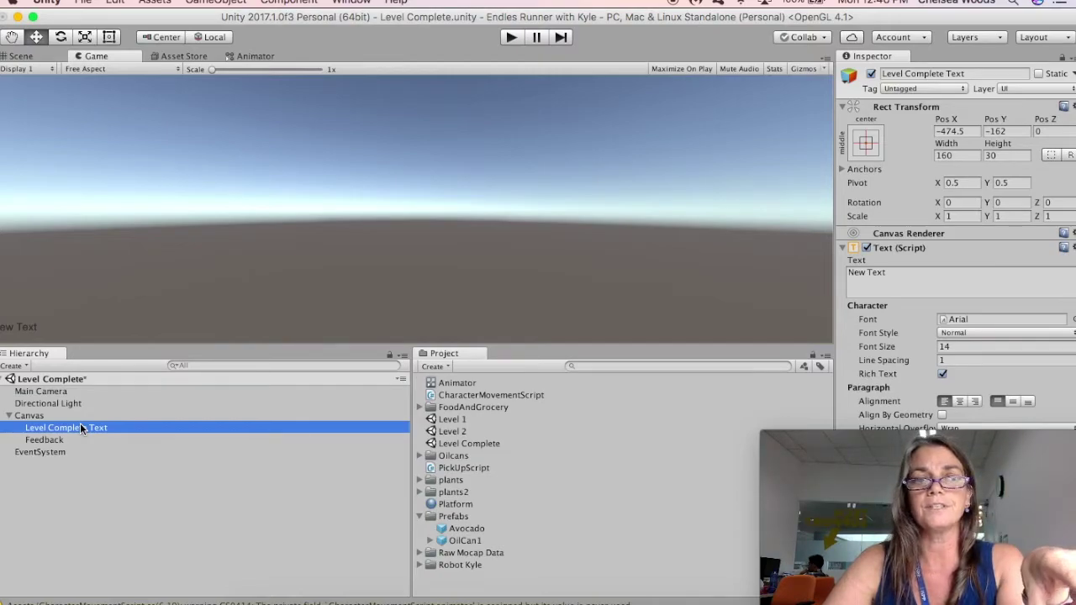
Step: Replace the title's default 'New Text' with 'Level Complete Text' in the Text field
{"action": "left_click", "coordinate": [900, 281]}
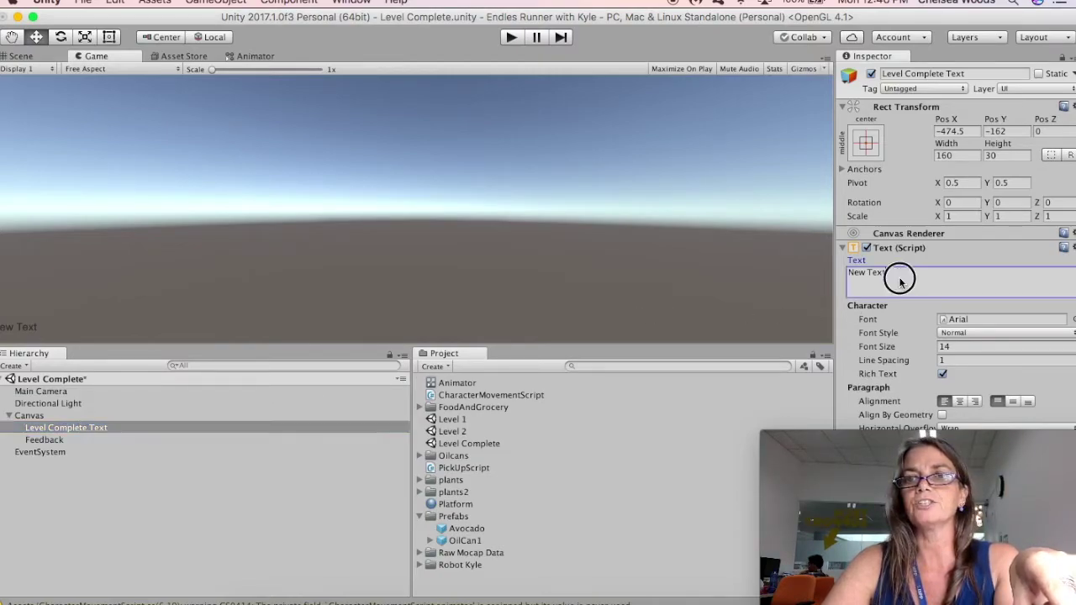
{"action": "left_click_drag", "start_coordinate": [899, 282], "coordinate": [846, 272]}
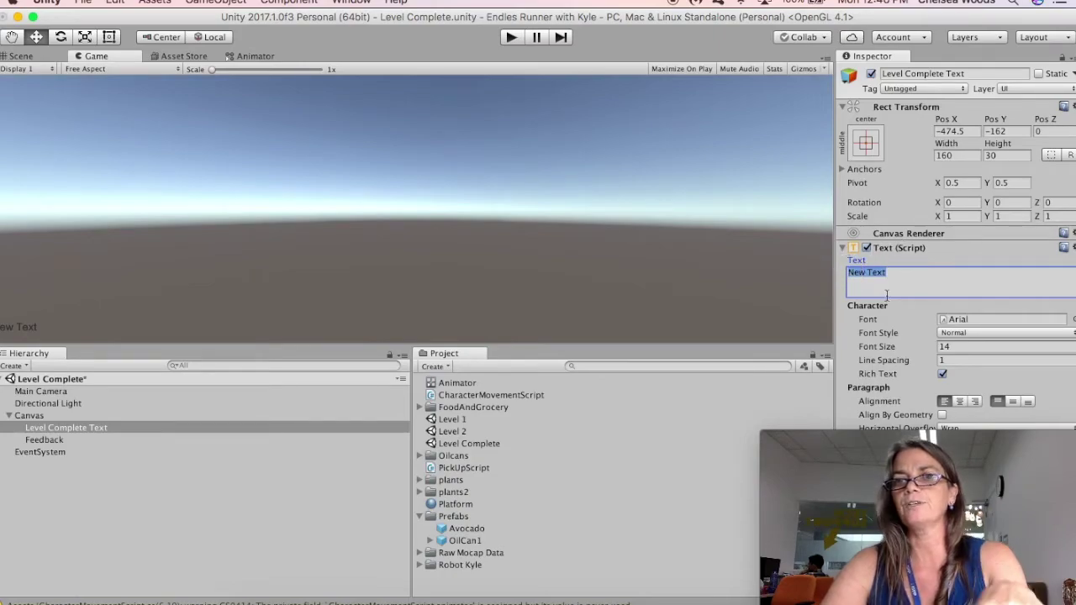
{"action": "type", "text": "Level"}
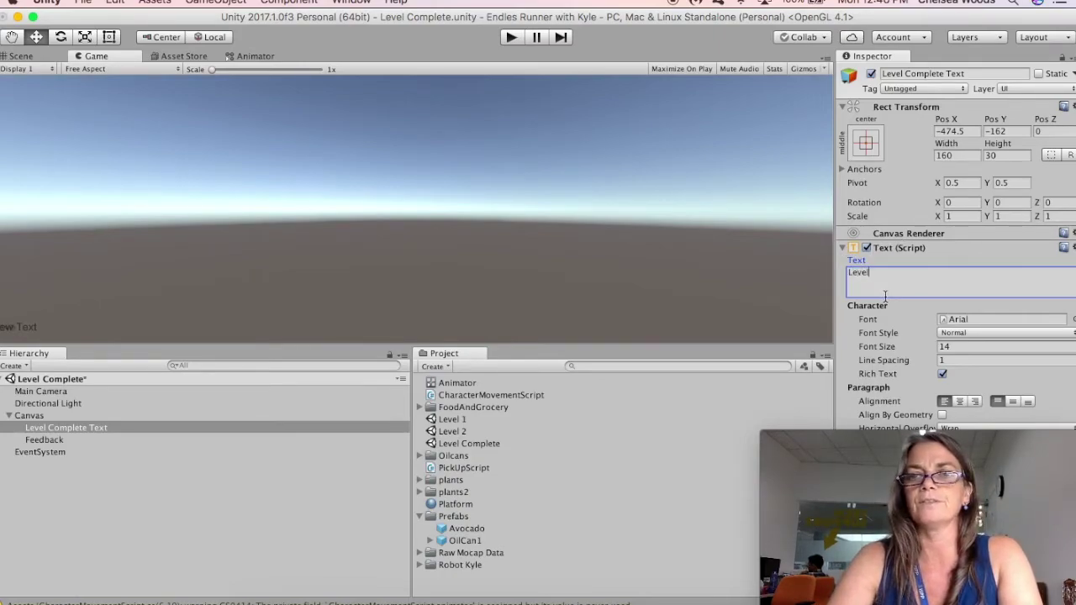
{"action": "type", "text": " Complete"}
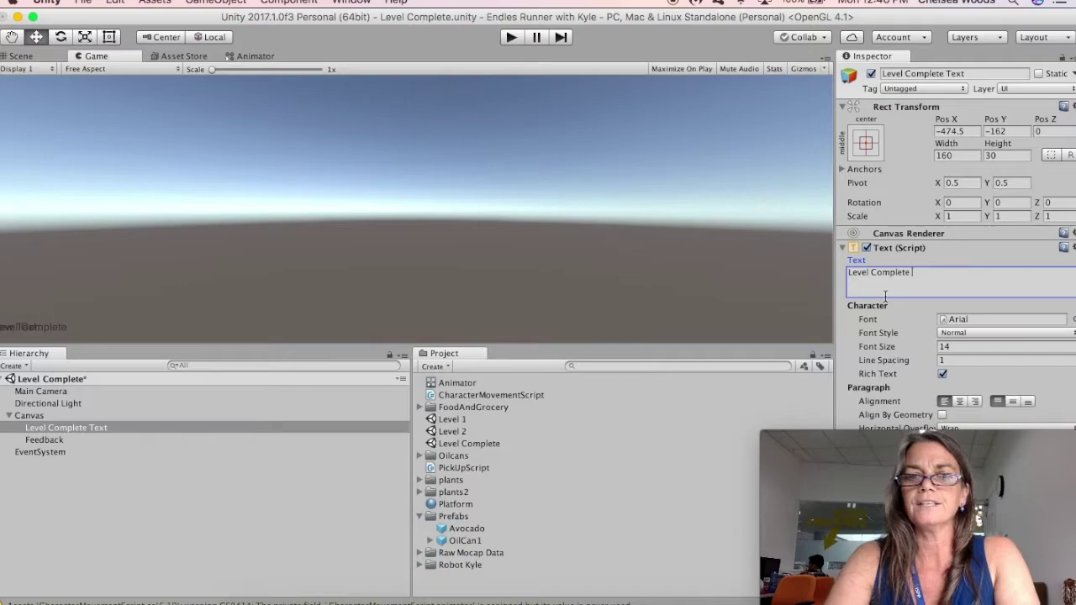
{"action": "type", "text": " Te"}
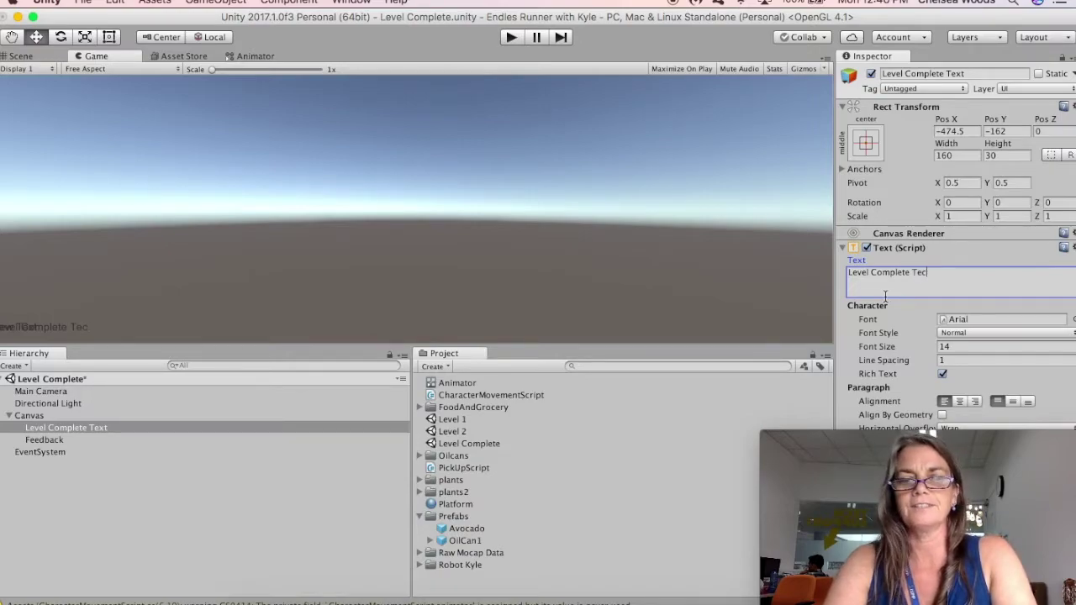
{"action": "type", "text": "xt"}
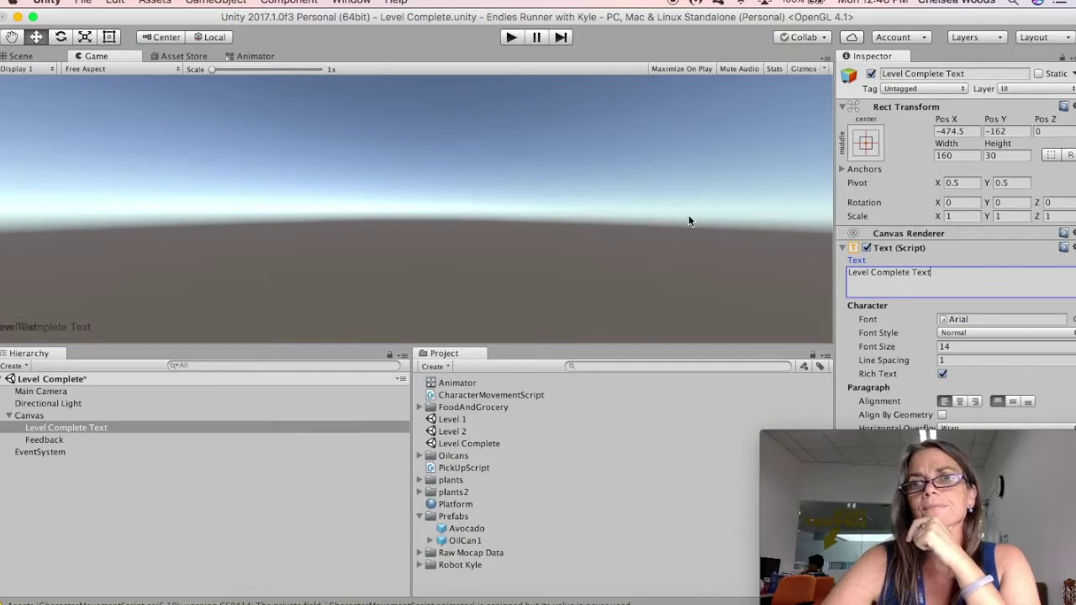
Step: Anchor the title to middle-center, also setting its pivot and position
{"action": "left_click", "coordinate": [865, 144]}
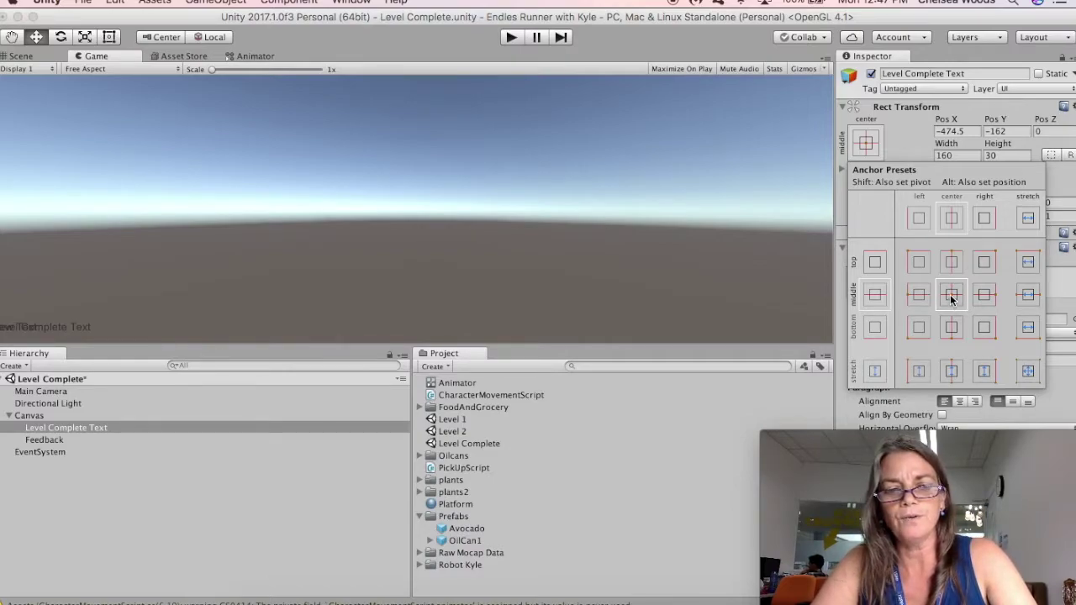
{"action": "key", "text": "shift+alt"}
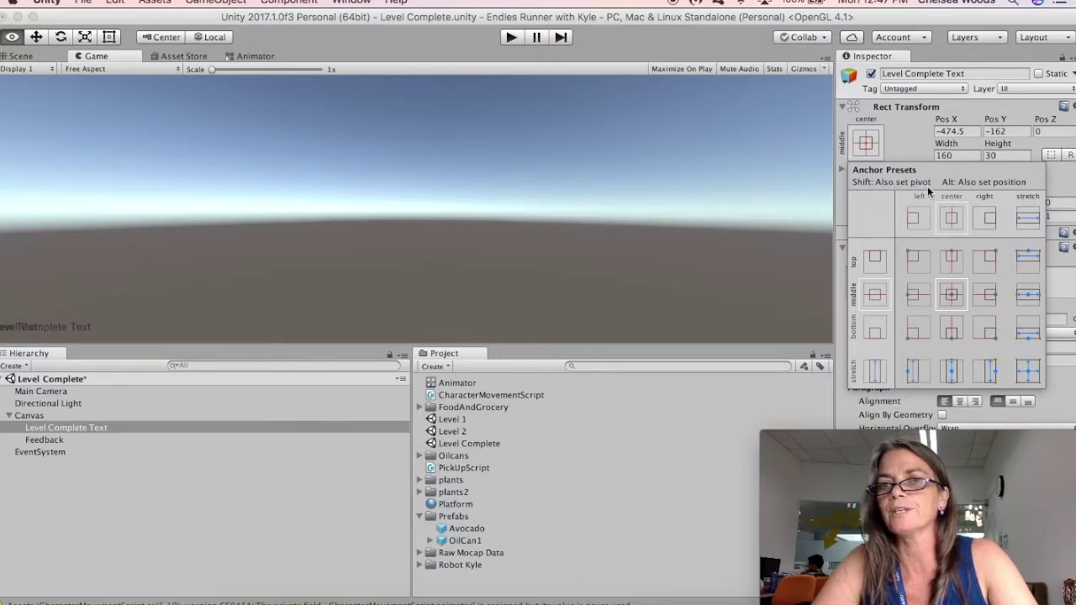
{"action": "left_click", "coordinate": [951, 294], "text": "alt+shift"}
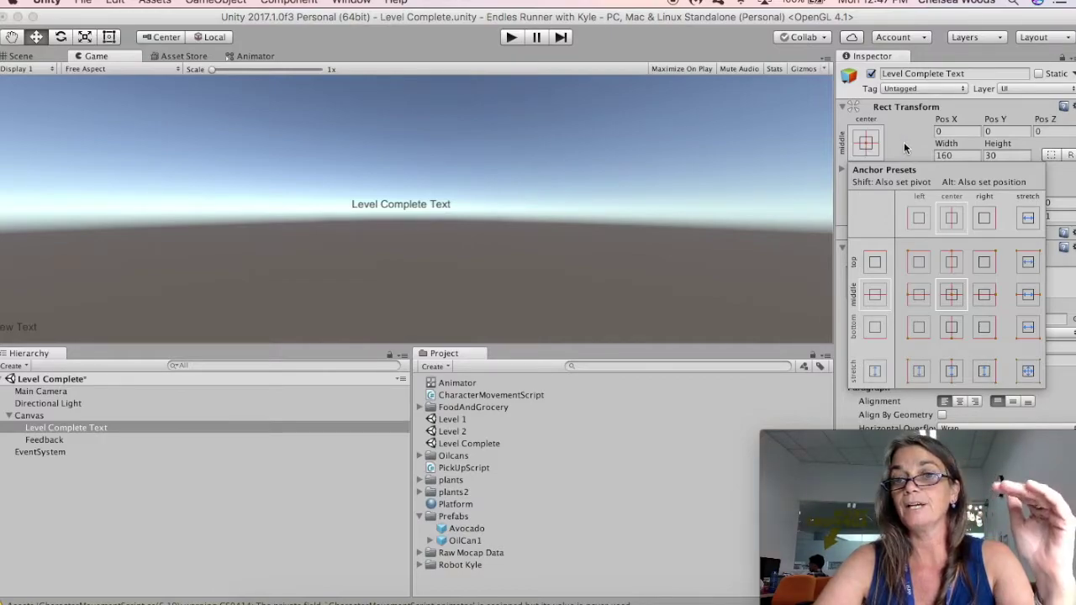
Step: Set the title's Pos Y to 60
{"action": "left_click", "coordinate": [999, 132]}
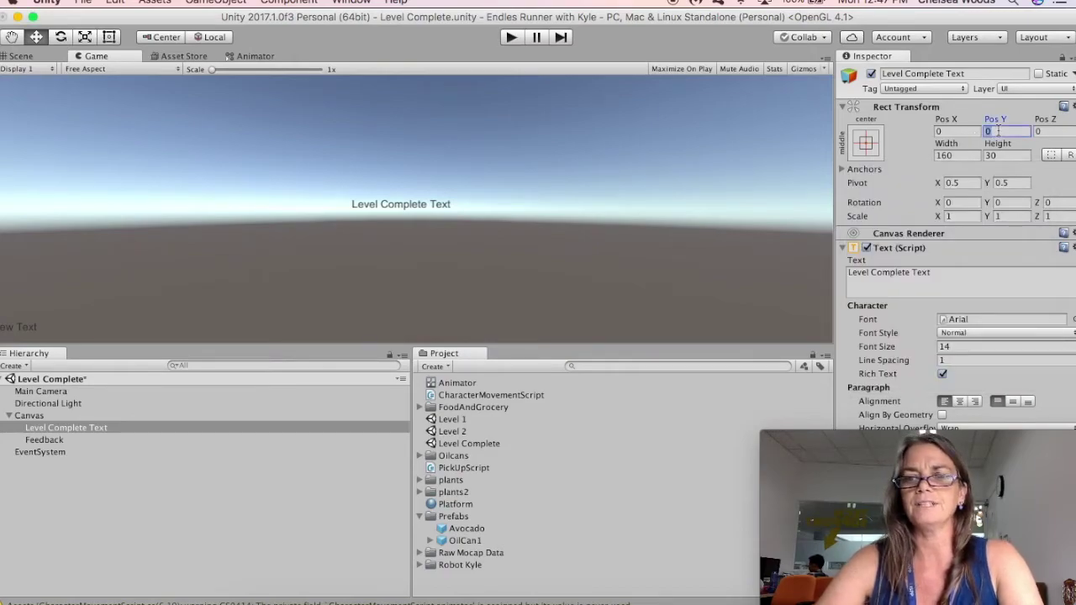
{"action": "type", "text": "-10"}
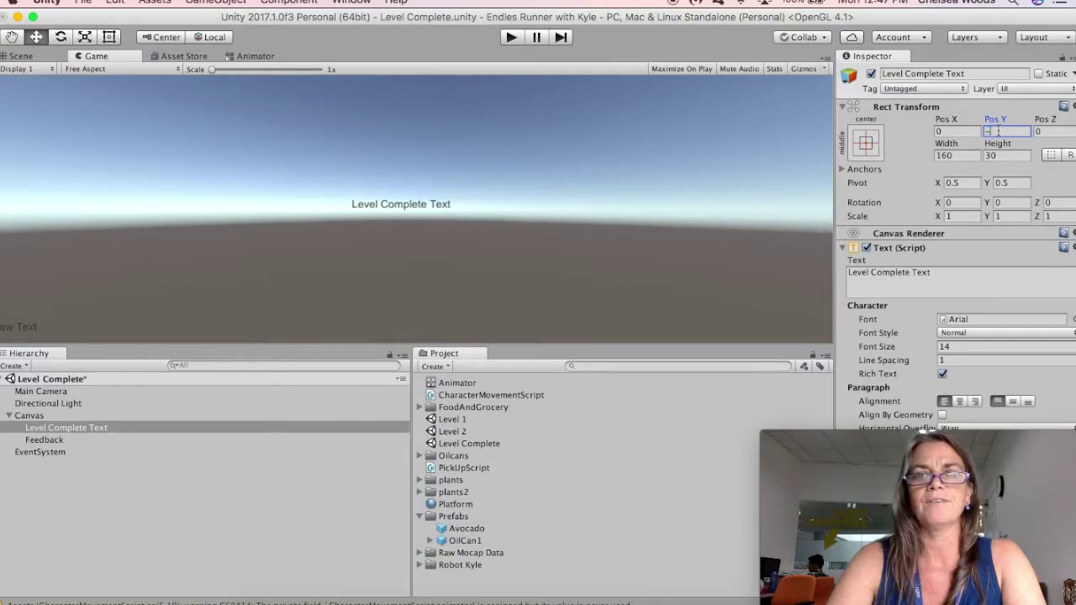
{"action": "key", "text": "BackSpace"}
{"action": "key", "text": "BackSpace"}
{"action": "key", "text": "BackSpace"}
{"action": "type", "text": "10"}
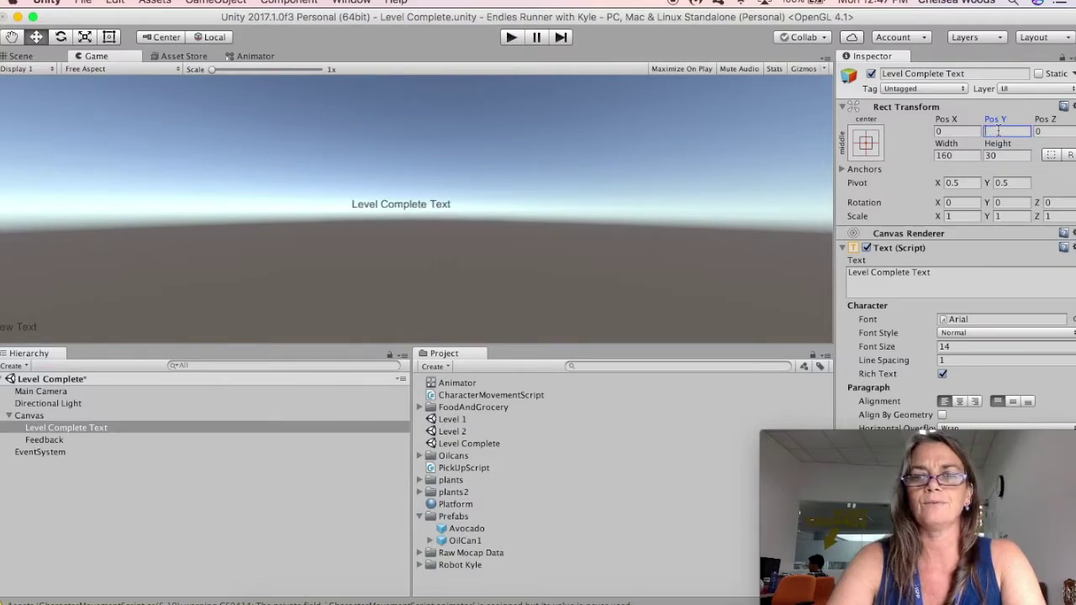
{"action": "key", "text": "BackSpace"}
{"action": "key", "text": "BackSpace"}
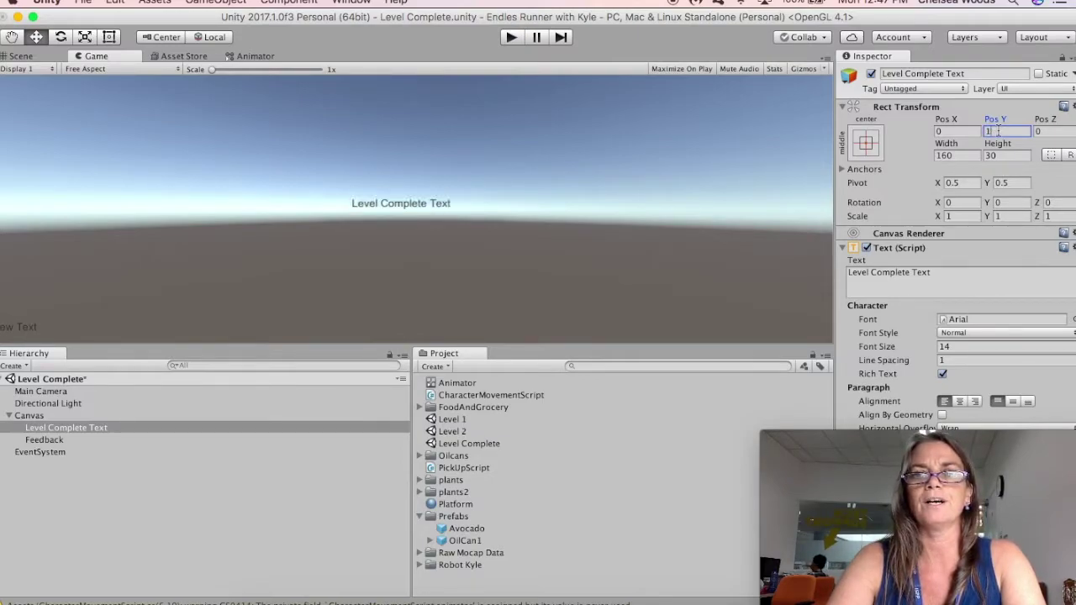
{"action": "type", "text": "10"}
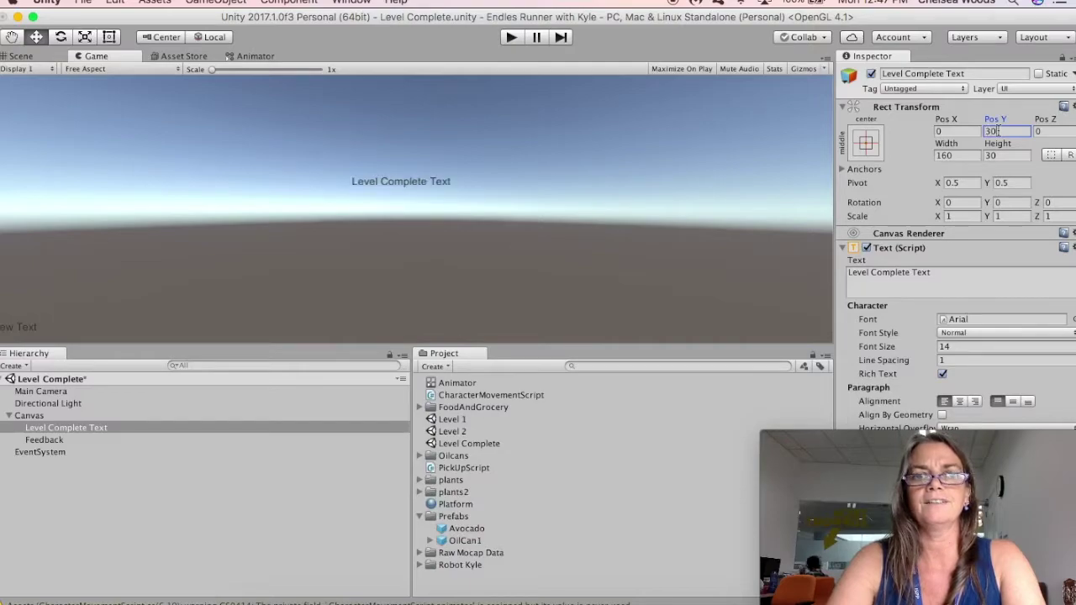
{"action": "key", "text": "BackSpace"}
{"action": "key", "text": "BackSpace"}
{"action": "type", "text": "10"}
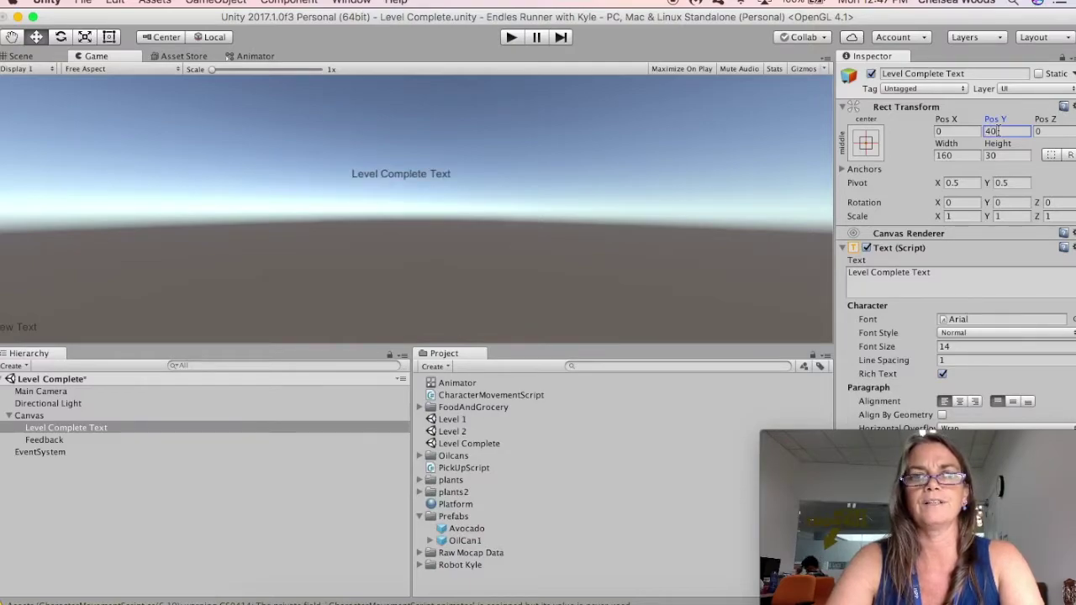
{"action": "key", "text": "BackSpace"}
{"action": "key", "text": "BackSpace"}
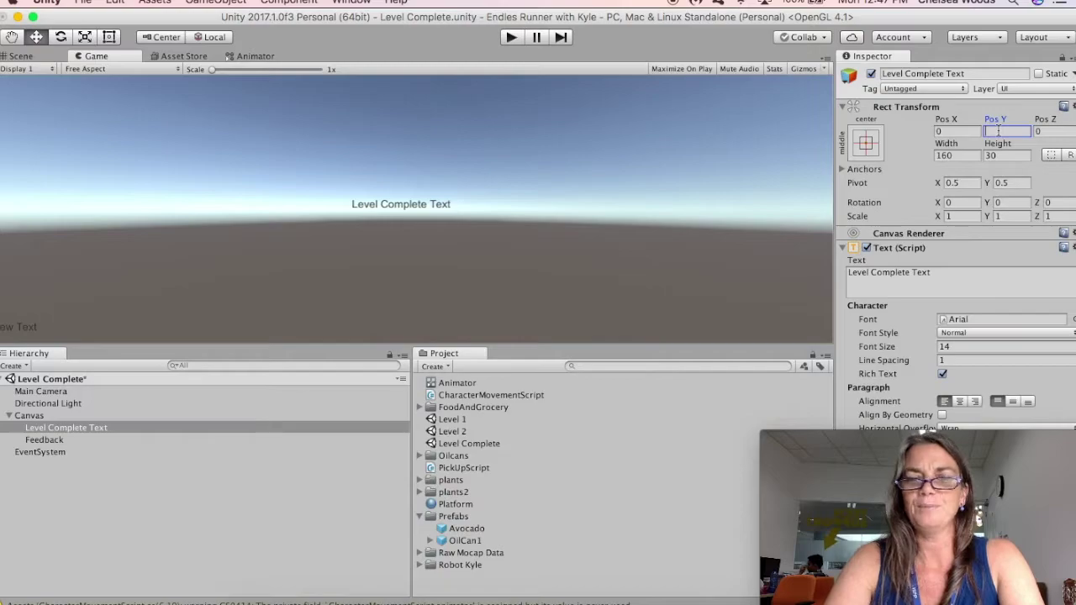
{"action": "type", "text": "60"}
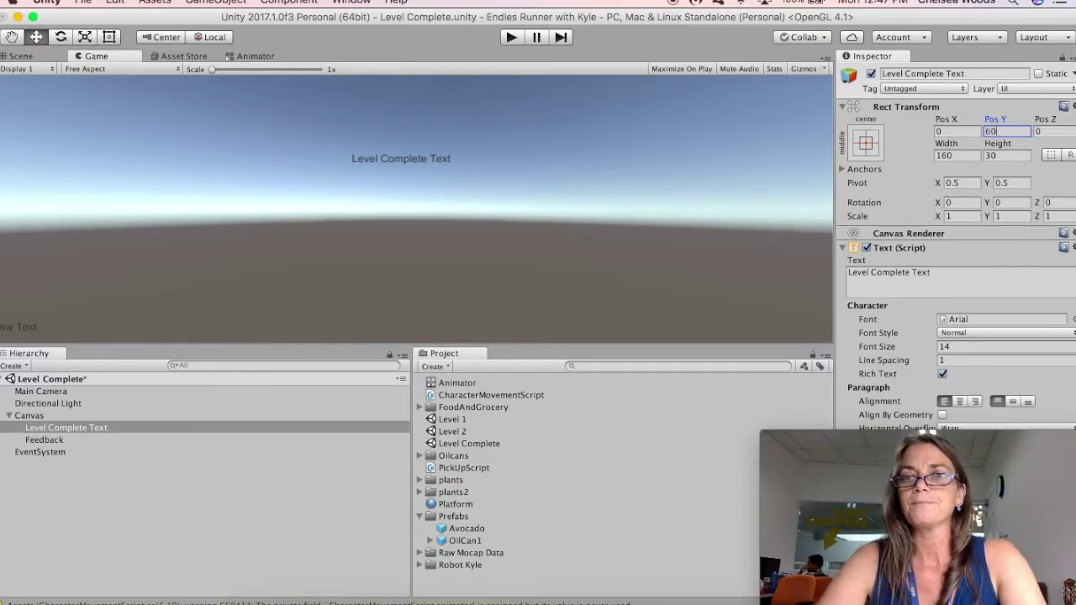
Step: Set the title's Horizontal and Vertical Overflow to Overflow
{"action": "mouse_move", "coordinate": [954, 434]}
{"action": "left_click_drag", "start_coordinate": [958, 438], "coordinate": [685, 438]}
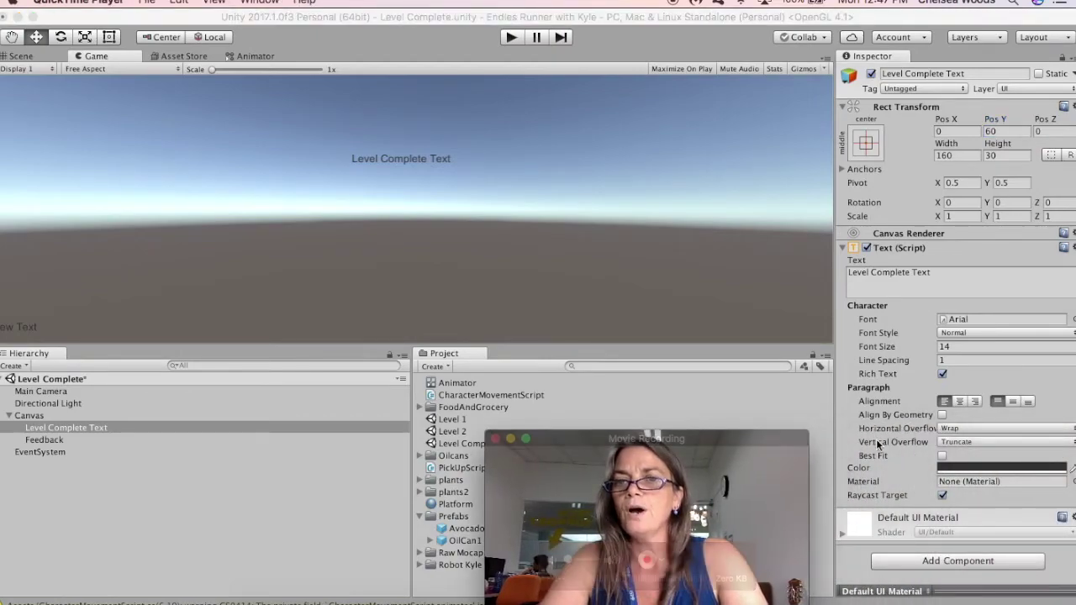
{"action": "left_click", "coordinate": [947, 426]}
{"action": "left_click", "coordinate": [951, 441]}
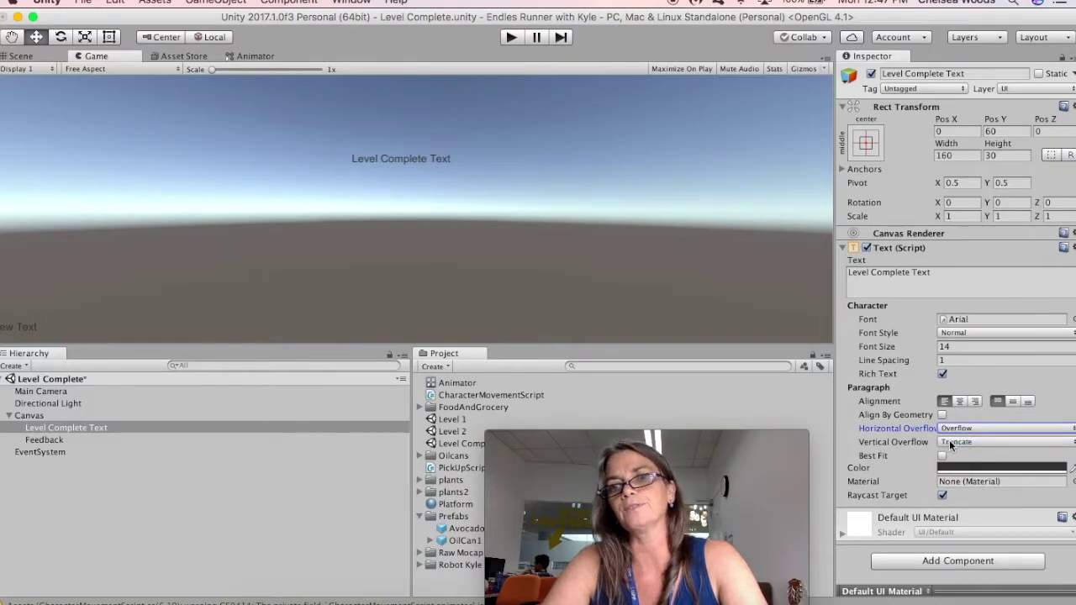
{"action": "left_click", "coordinate": [951, 443]}
{"action": "left_click", "coordinate": [955, 453]}
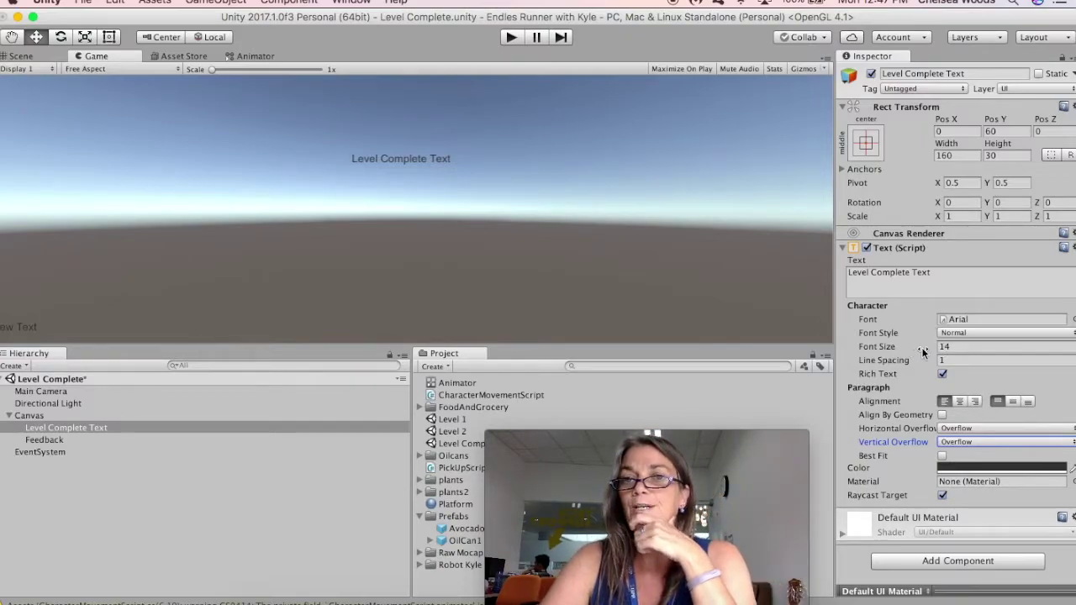
Step: Set the title's font size to 24
{"action": "left_click", "coordinate": [952, 346]}
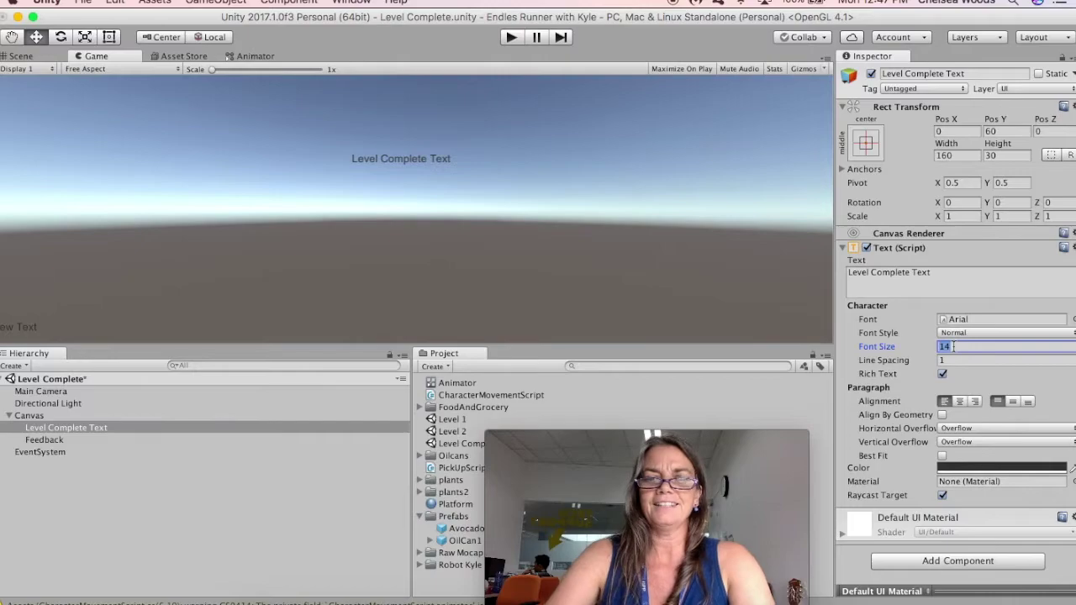
{"action": "type", "text": "36"}
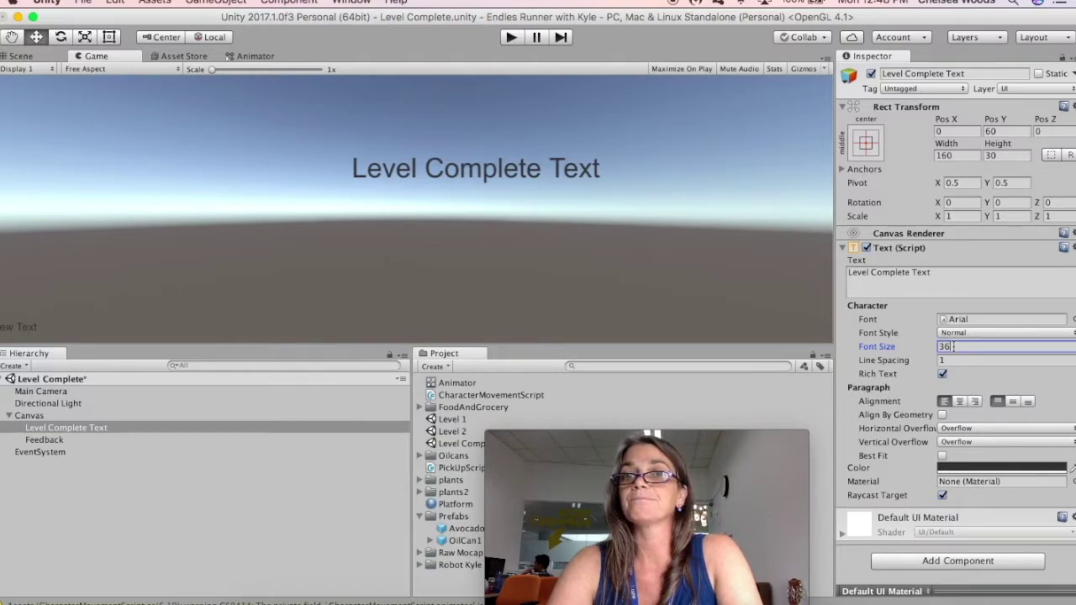
{"action": "key", "text": "BackSpace"}
{"action": "key", "text": "BackSpace"}
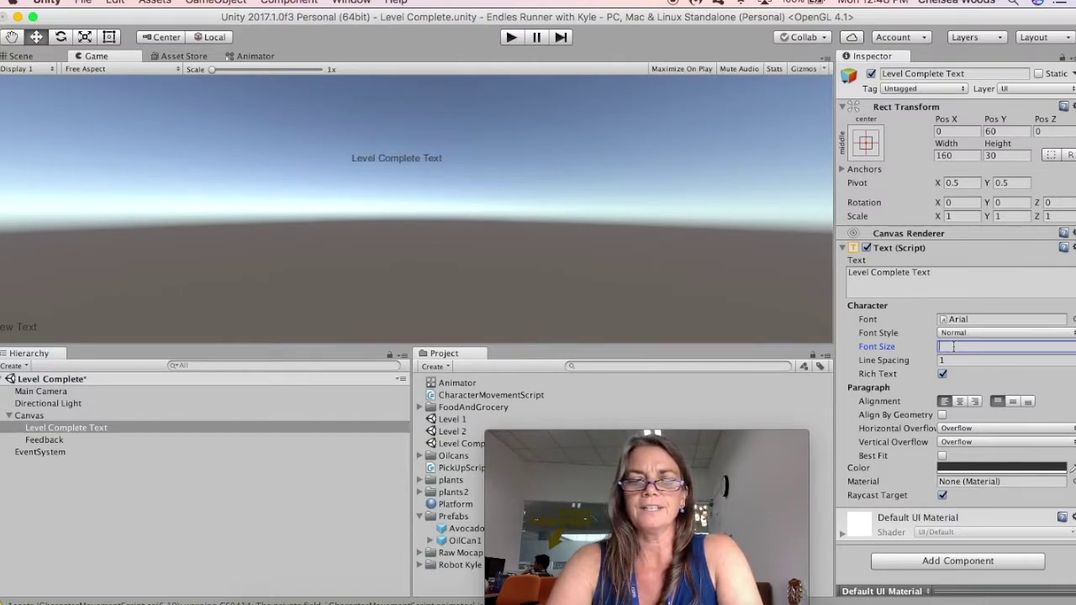
{"action": "type", "text": "24"}
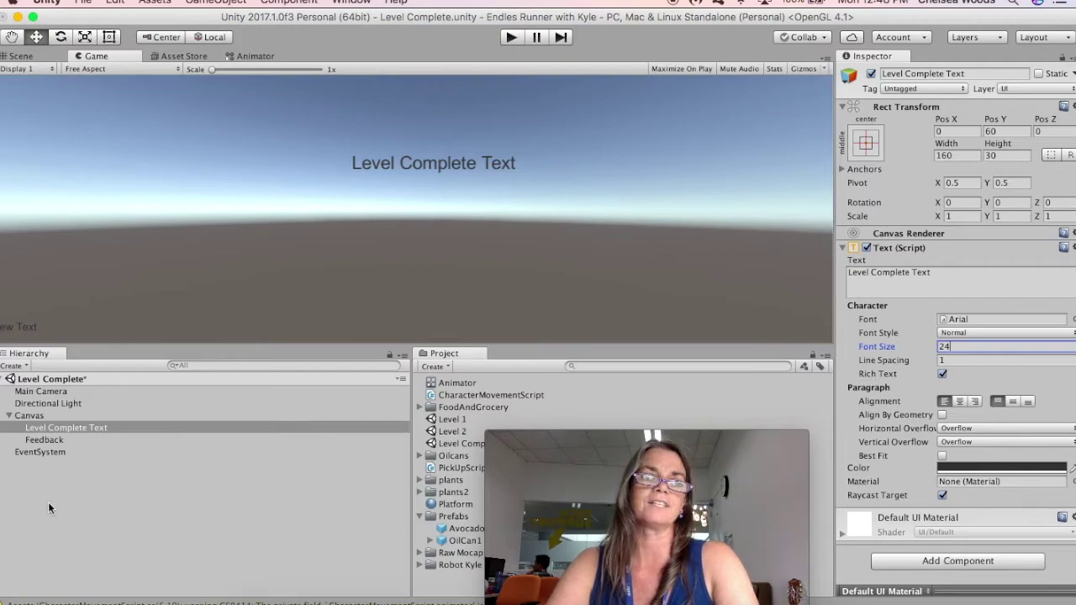
Step: Change the Feedback object's text to 'Feedback'
{"action": "left_click", "coordinate": [61, 439]}
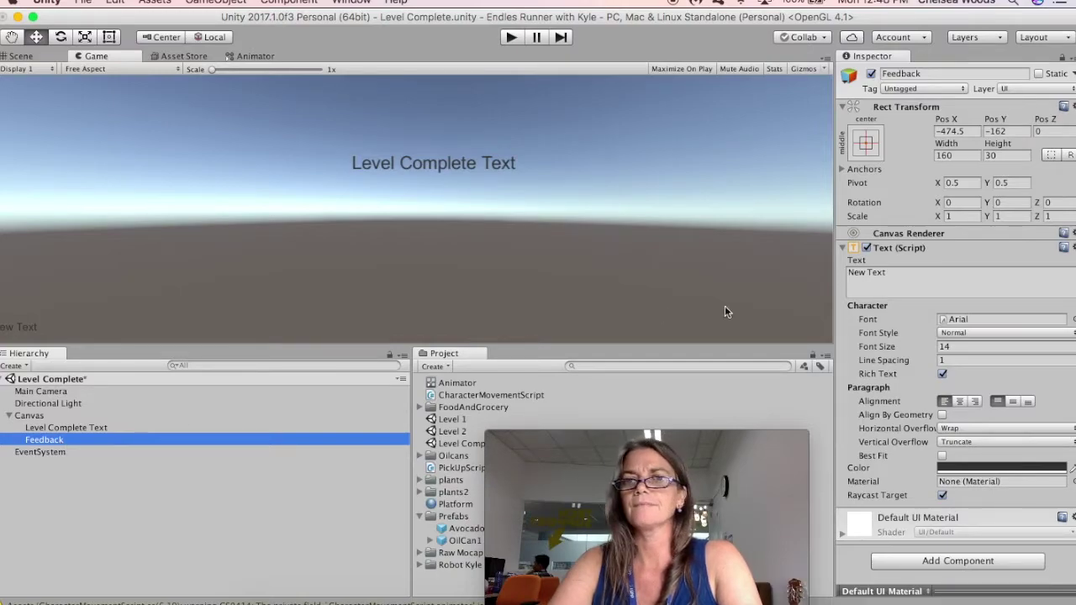
{"action": "left_click", "coordinate": [896, 274]}
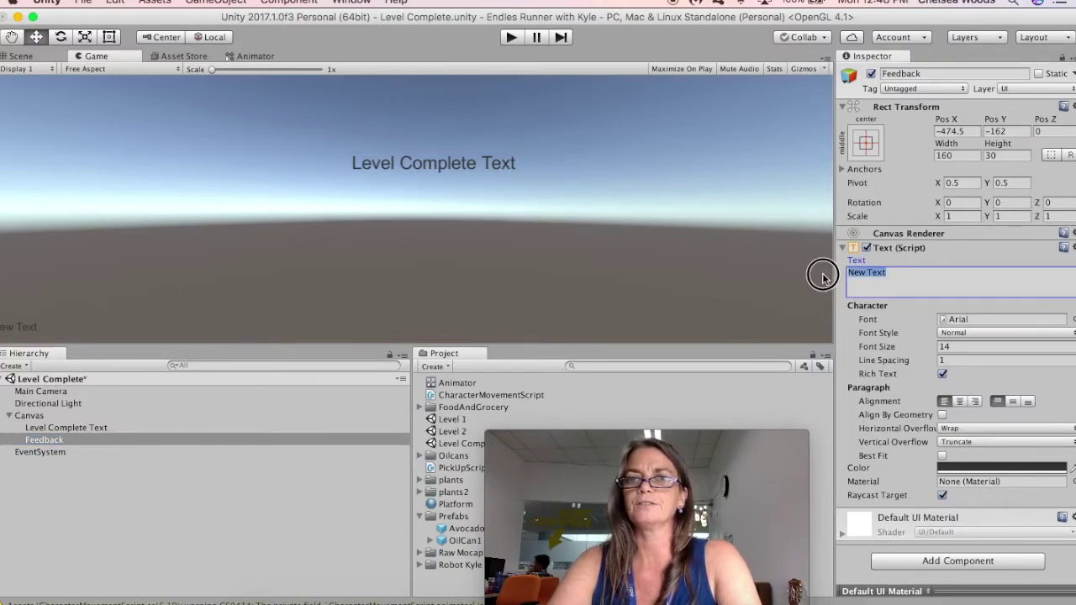
{"action": "type", "text": "Feedback"}
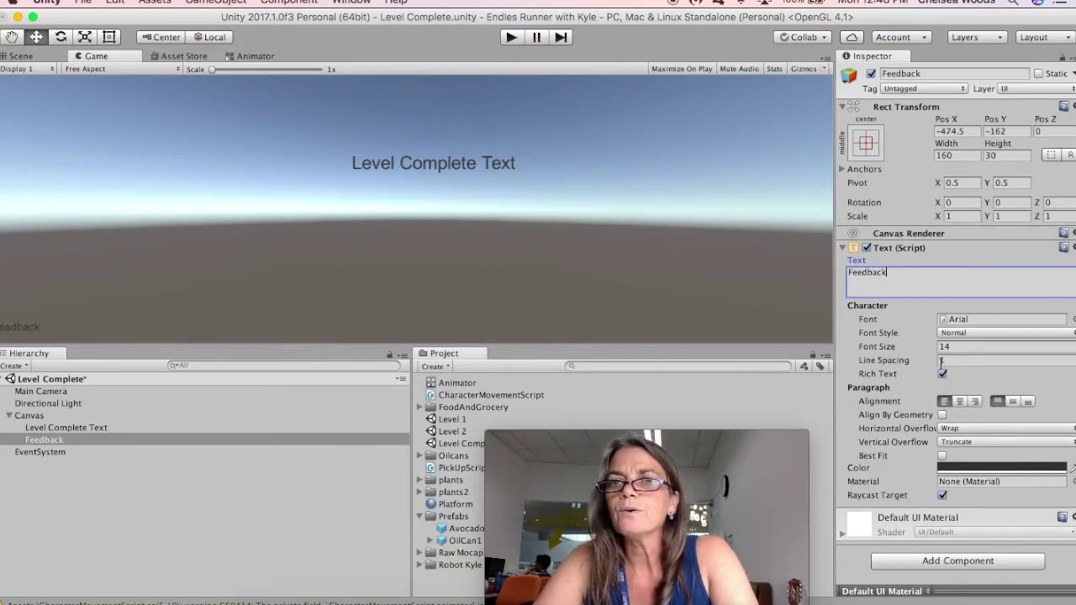
Step: Anchor Feedback to middle-center, also setting its pivot and position
{"action": "left_click", "coordinate": [867, 144]}
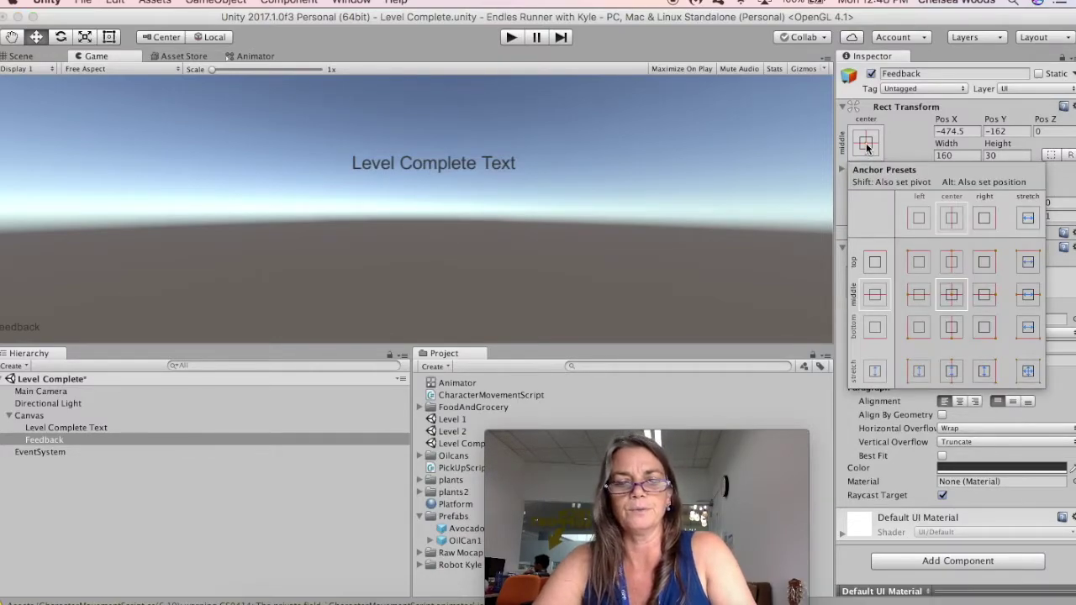
{"action": "key", "text": "alt"}
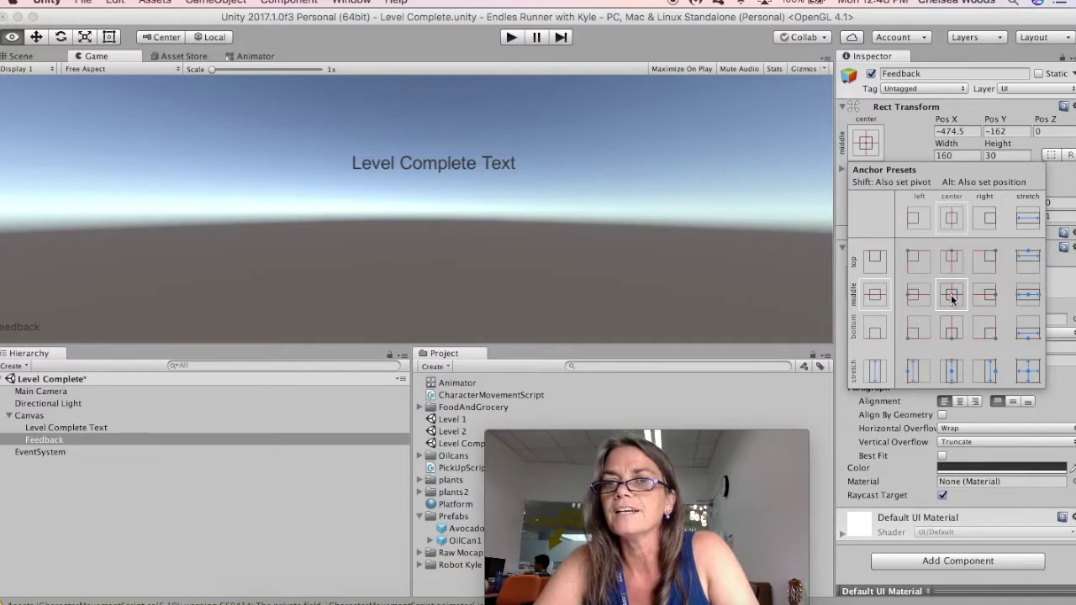
{"action": "left_click", "coordinate": [952, 296], "text": "alt"}
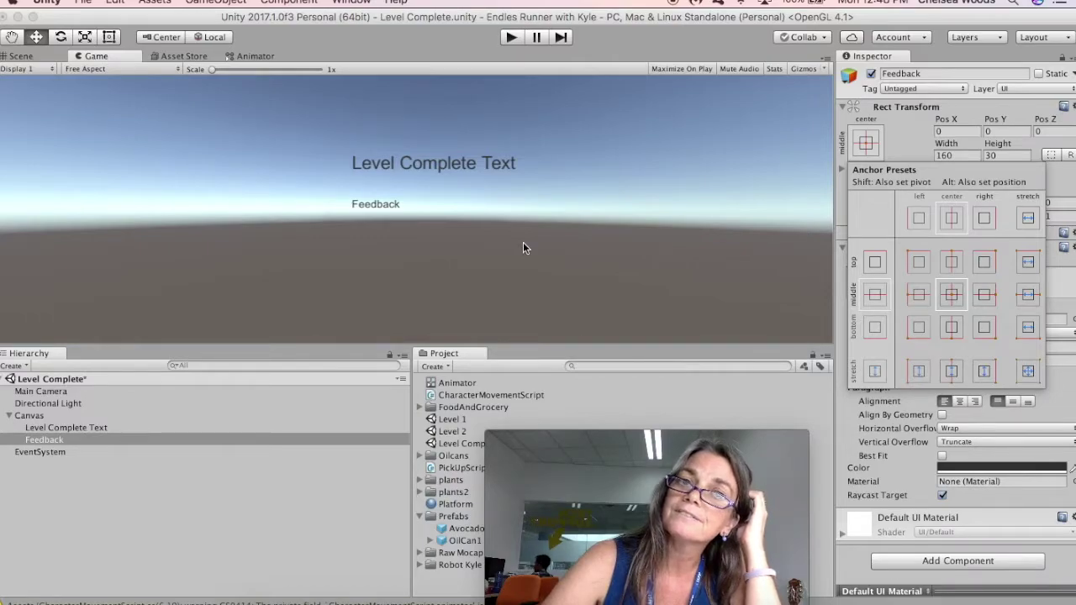
Step: Give the Feedback text font size 24, Italic style and Pos Y 20
{"action": "left_click", "coordinate": [901, 143]}
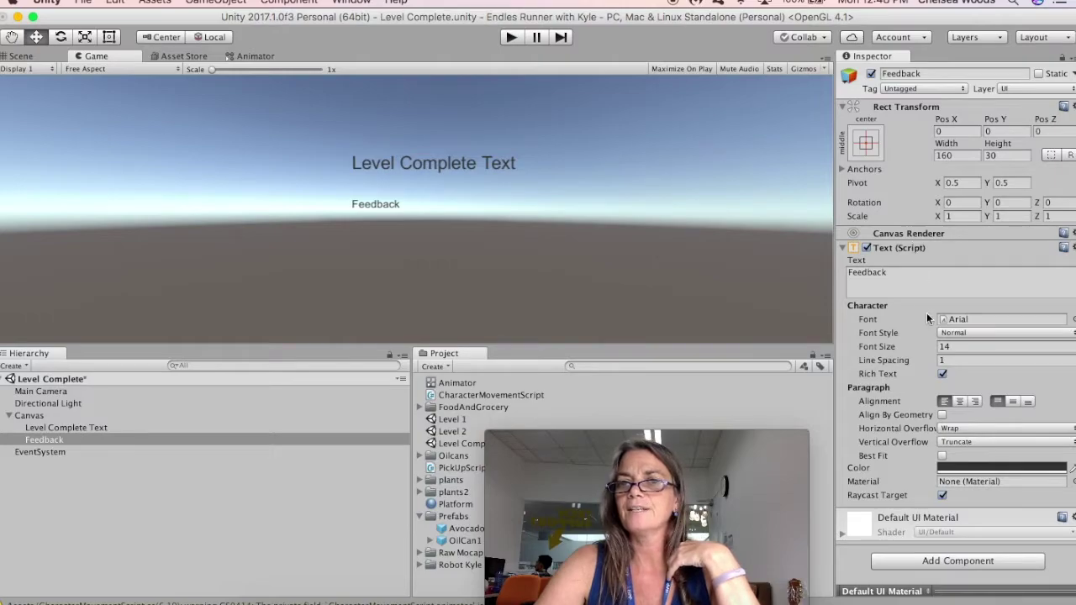
{"action": "left_click", "coordinate": [961, 346]}
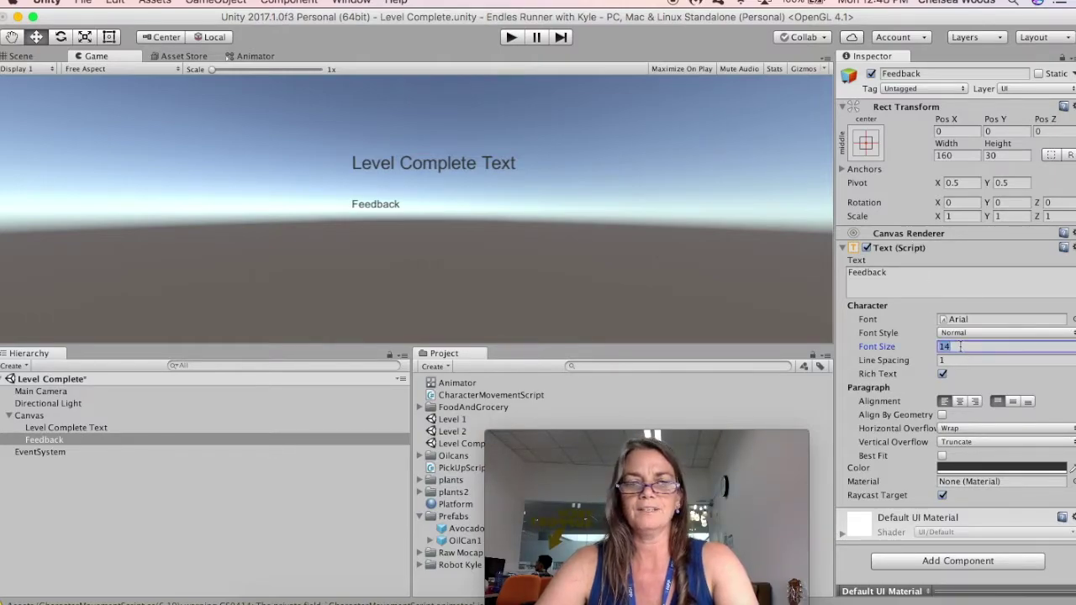
{"action": "type", "text": "24"}
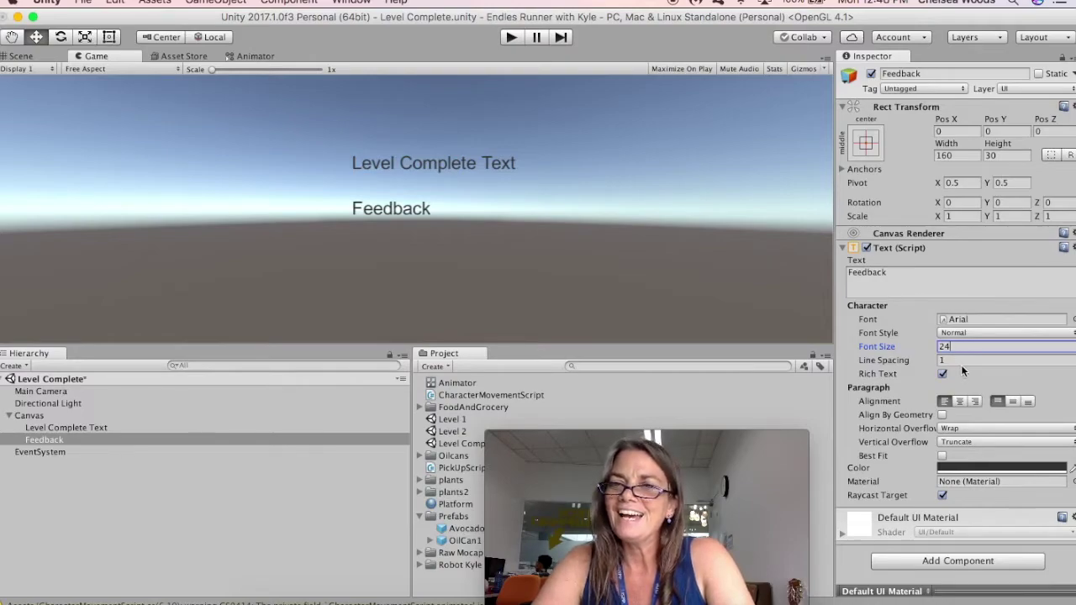
{"action": "left_click", "coordinate": [965, 319]}
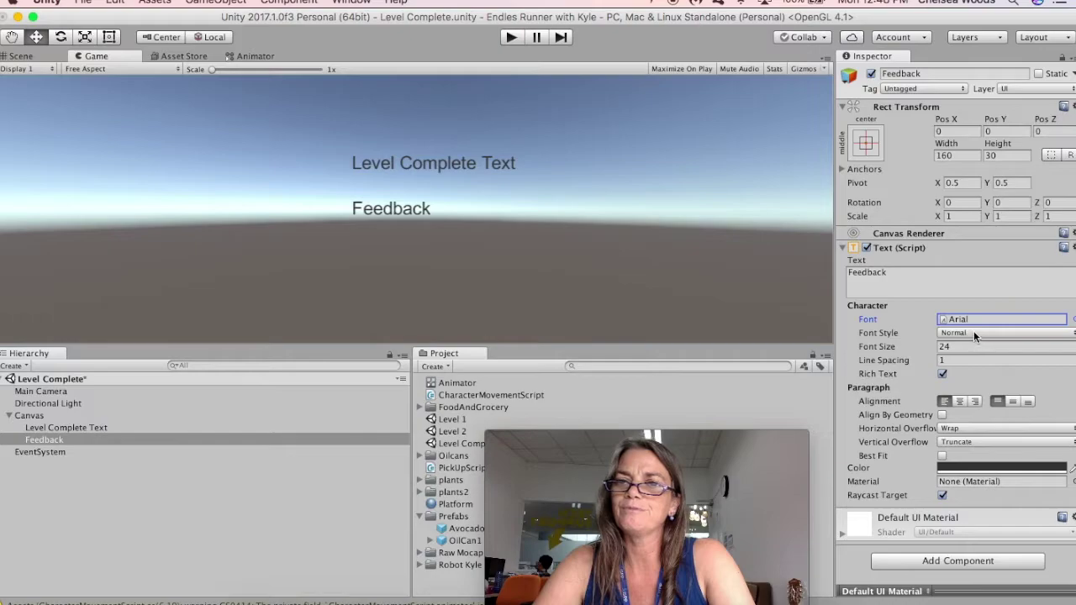
{"action": "left_click", "coordinate": [972, 333]}
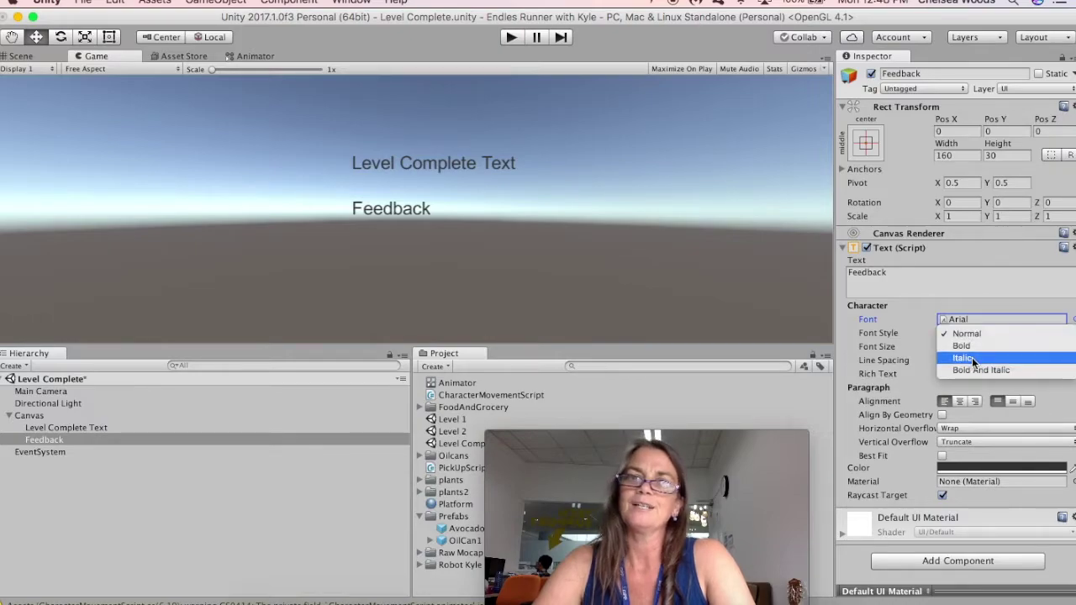
{"action": "left_click", "coordinate": [972, 357]}
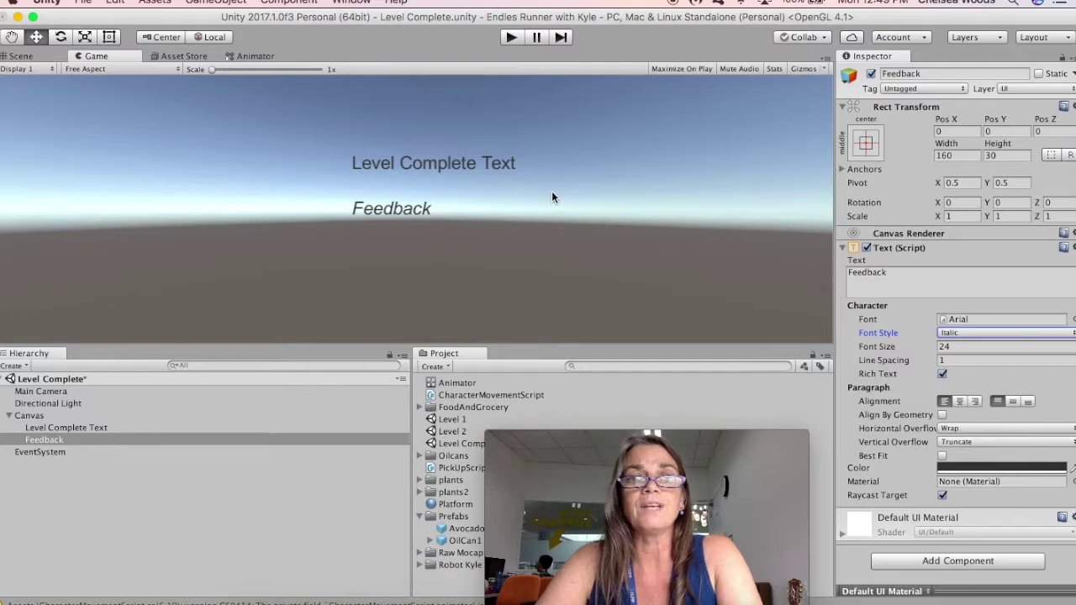
{"action": "left_click", "coordinate": [1003, 131]}
{"action": "type", "text": "20"}
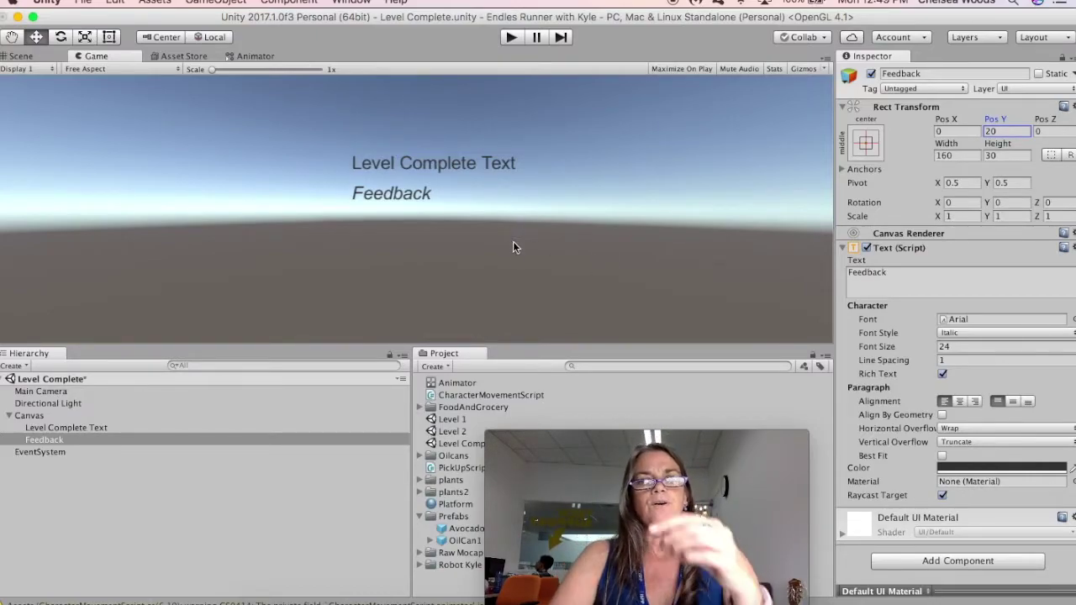
Step: Create a UI Button as a child of the Canvas
{"action": "left_click", "coordinate": [29, 416]}
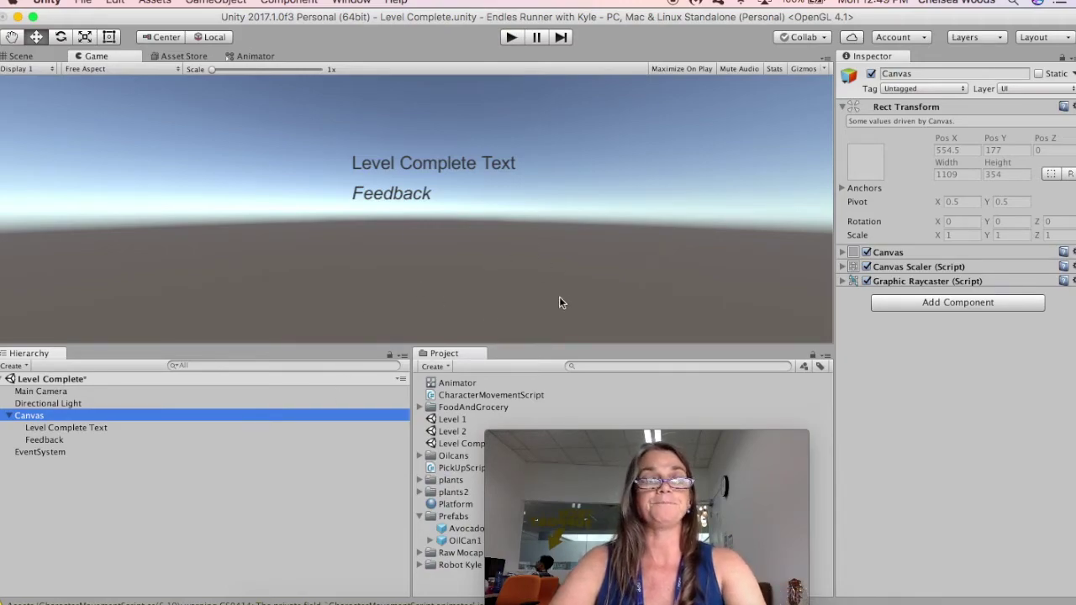
{"action": "left_click", "coordinate": [15, 367]}
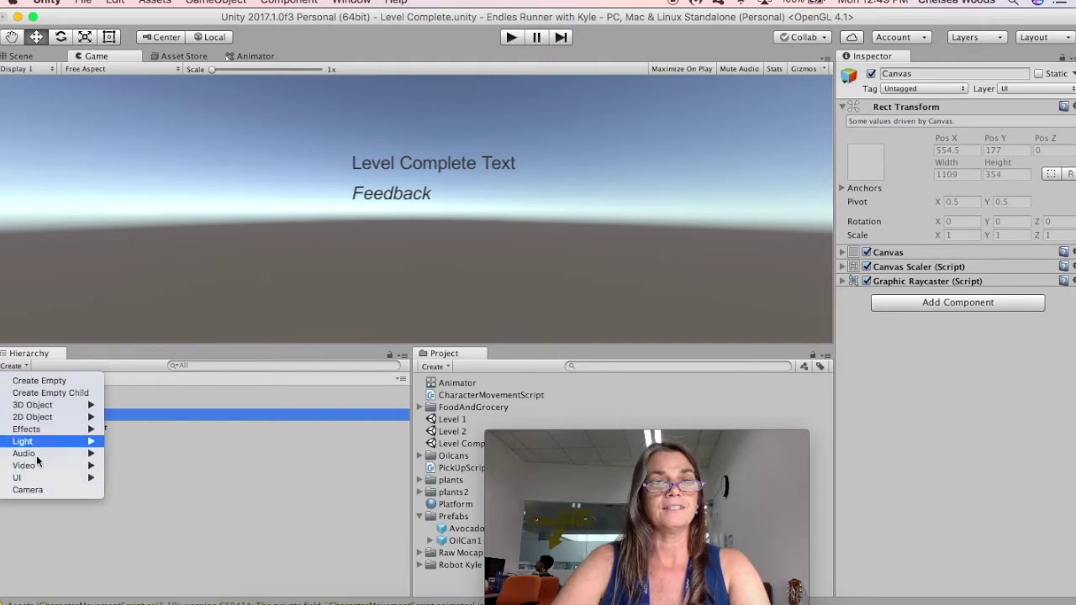
{"action": "mouse_move", "coordinate": [37, 478]}
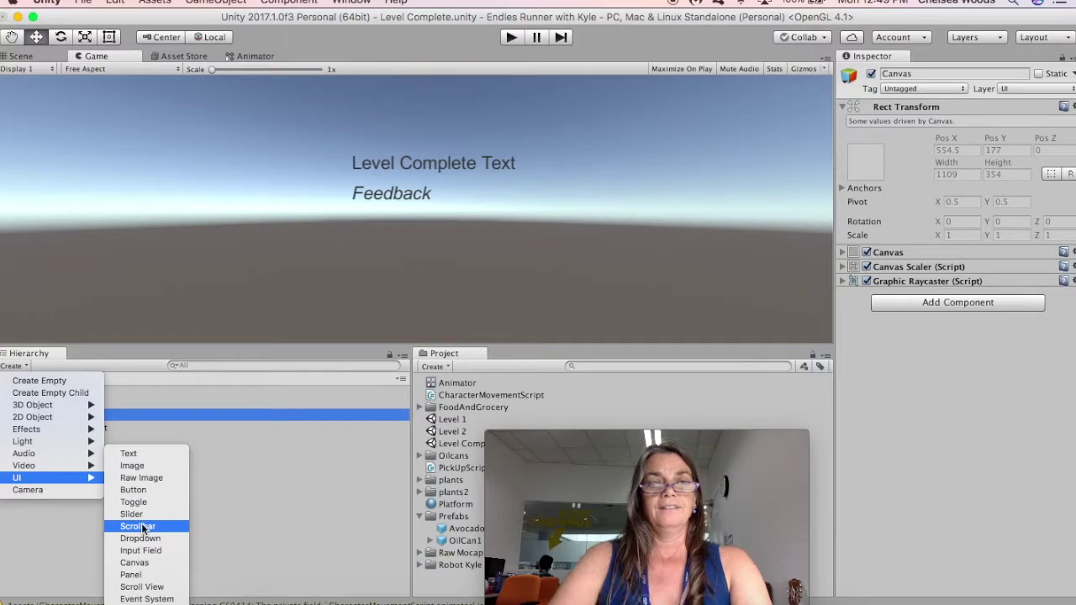
{"action": "left_click", "coordinate": [134, 490]}
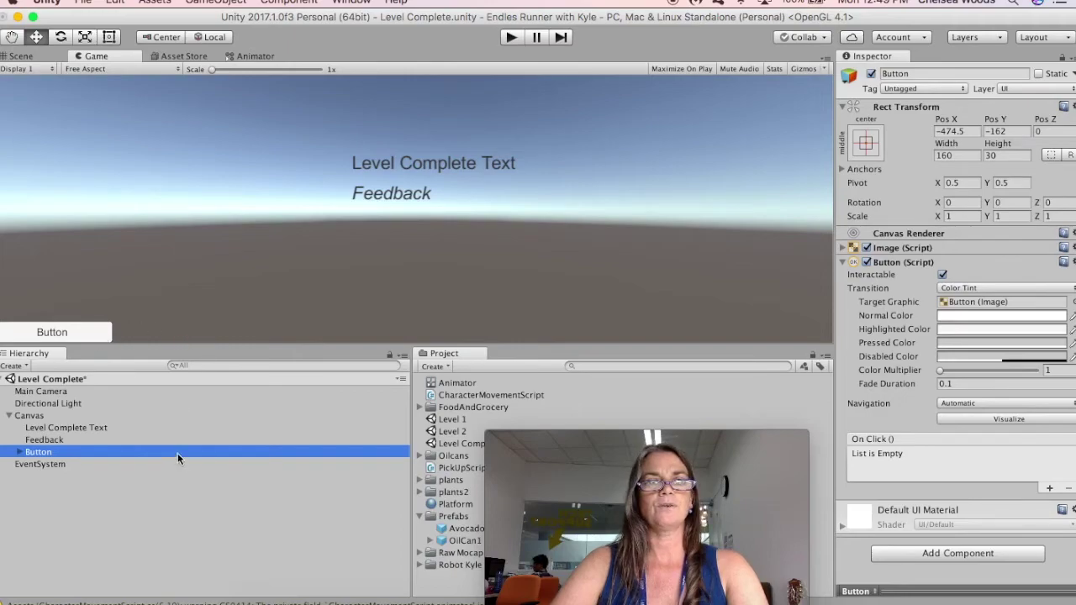
Step: Change the button's child Text label to read 'Play Level 2'
{"action": "left_click", "coordinate": [19, 452]}
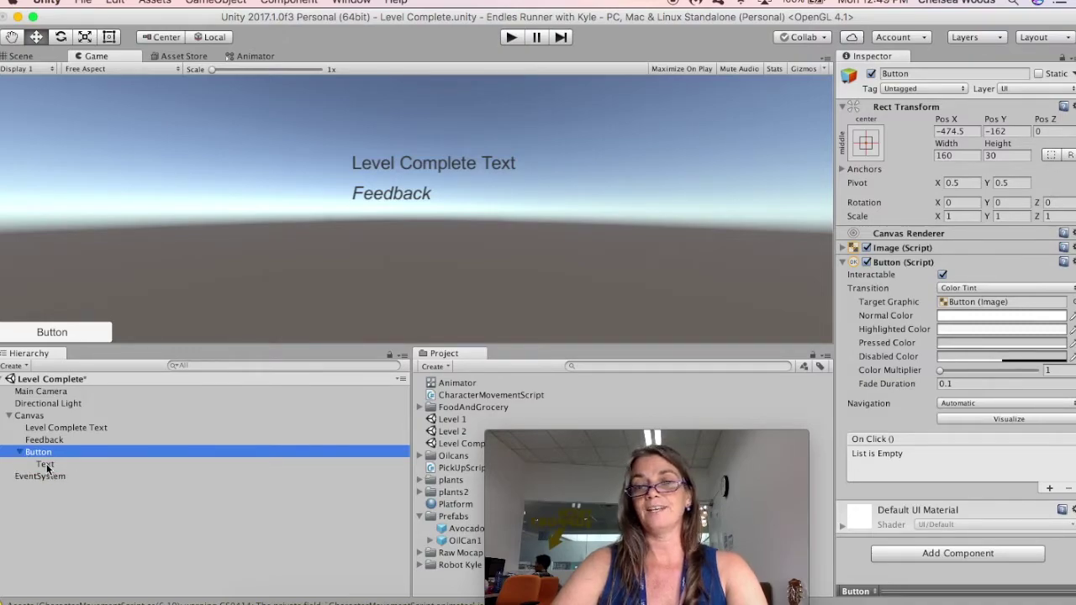
{"action": "left_click", "coordinate": [46, 465]}
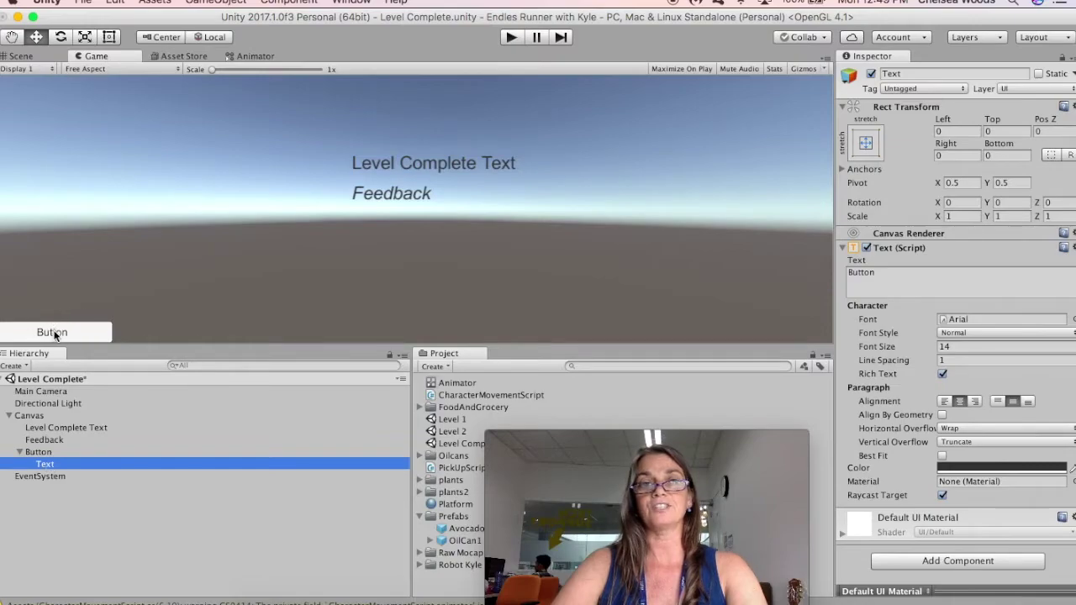
{"action": "left_click_drag", "start_coordinate": [881, 272], "coordinate": [839, 276]}
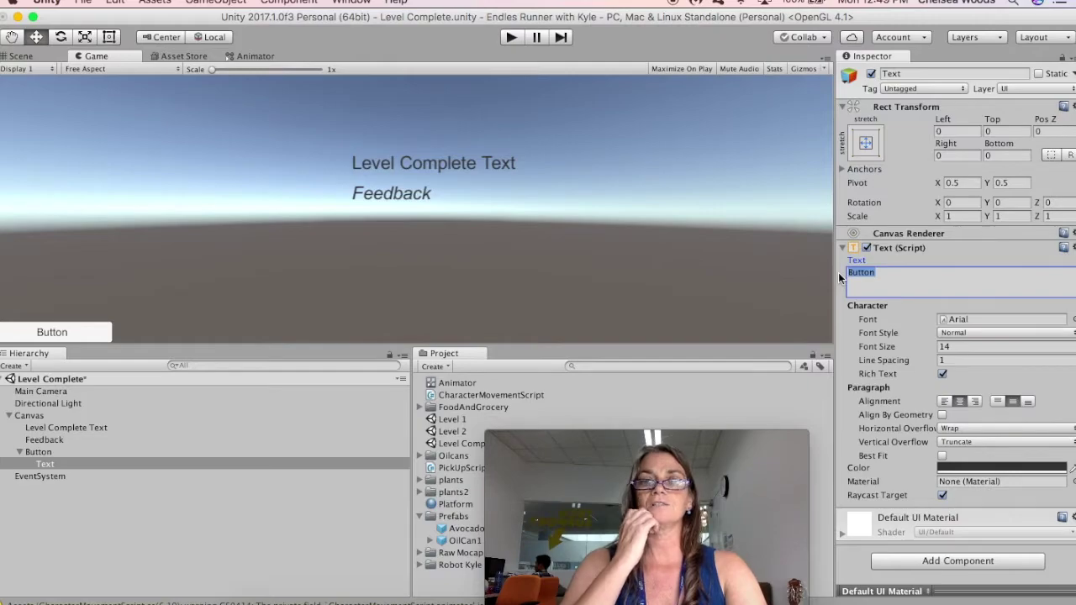
{"action": "type", "text": "Play L"}
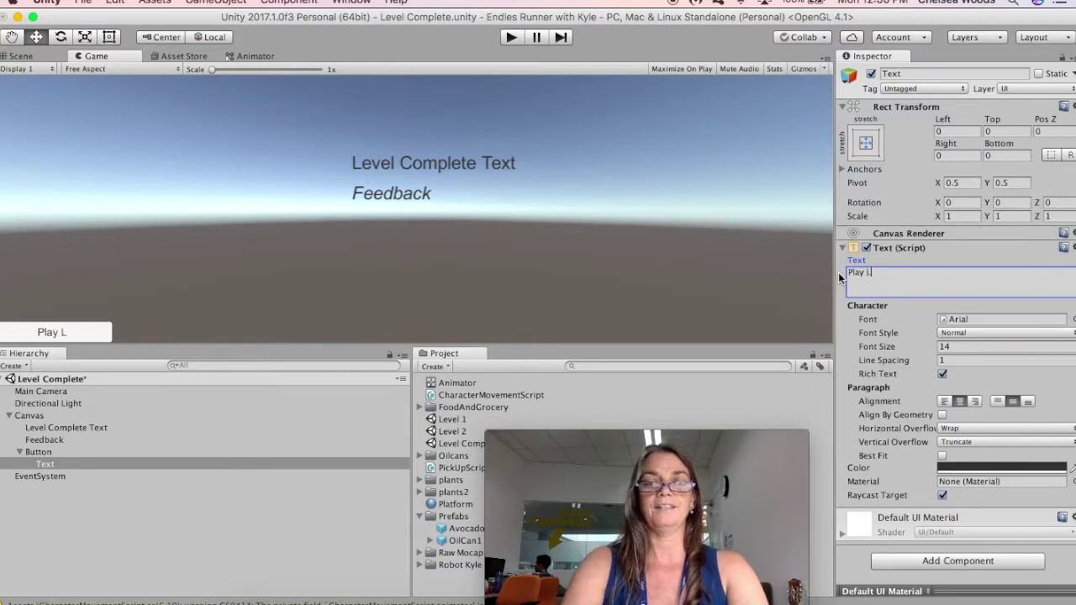
{"action": "type", "text": "evel 2"}
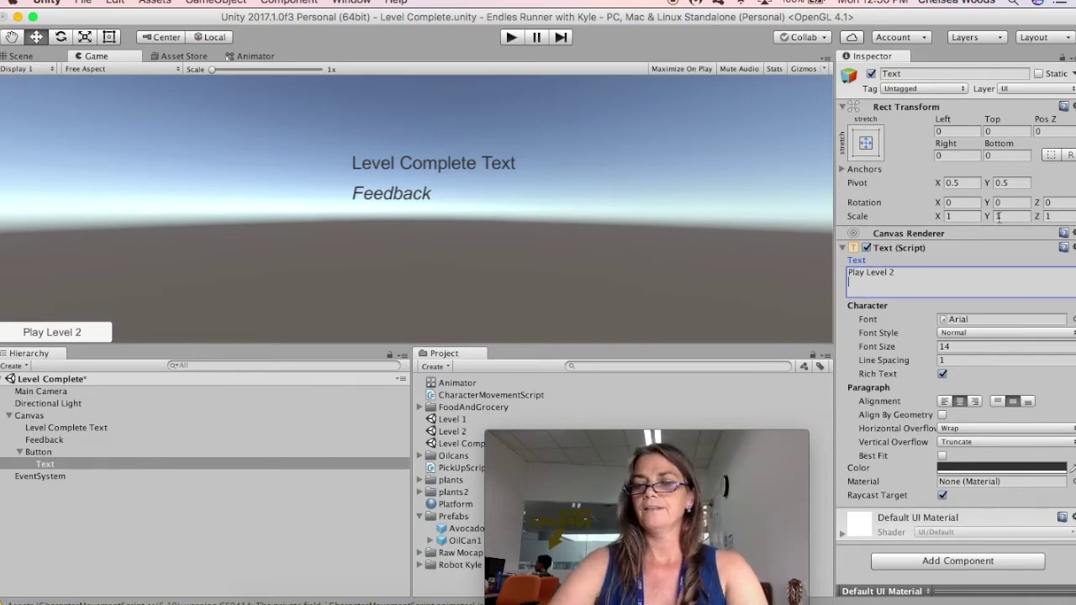
Step: Rename the Text object to 'Play Level 2' and reselect the parent Button
{"action": "left_click", "coordinate": [922, 74]}
{"action": "type", "text": "Pl"}
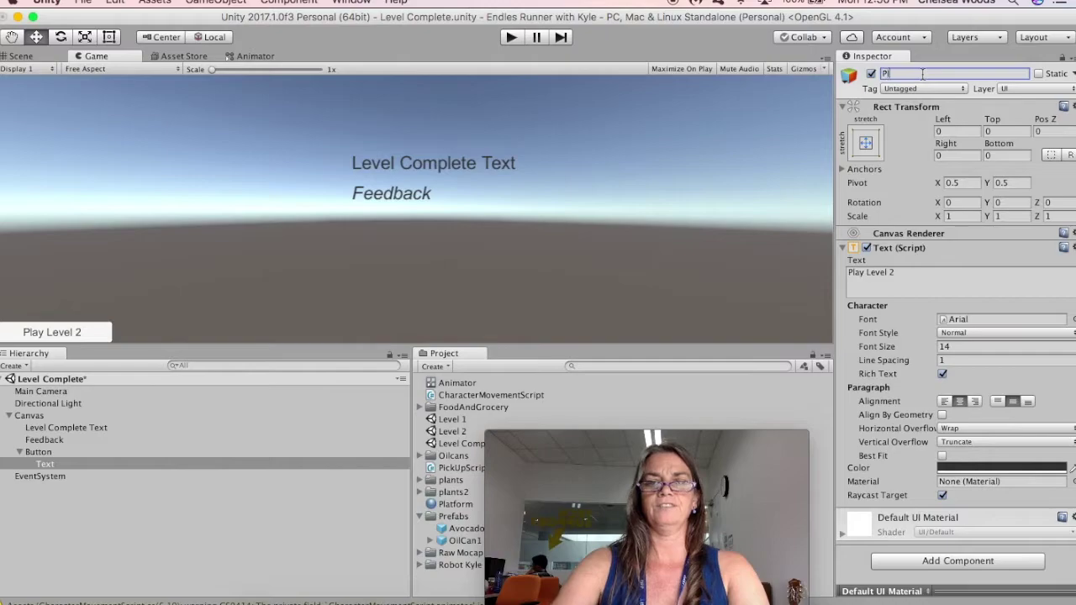
{"action": "type", "text": "ay Level"}
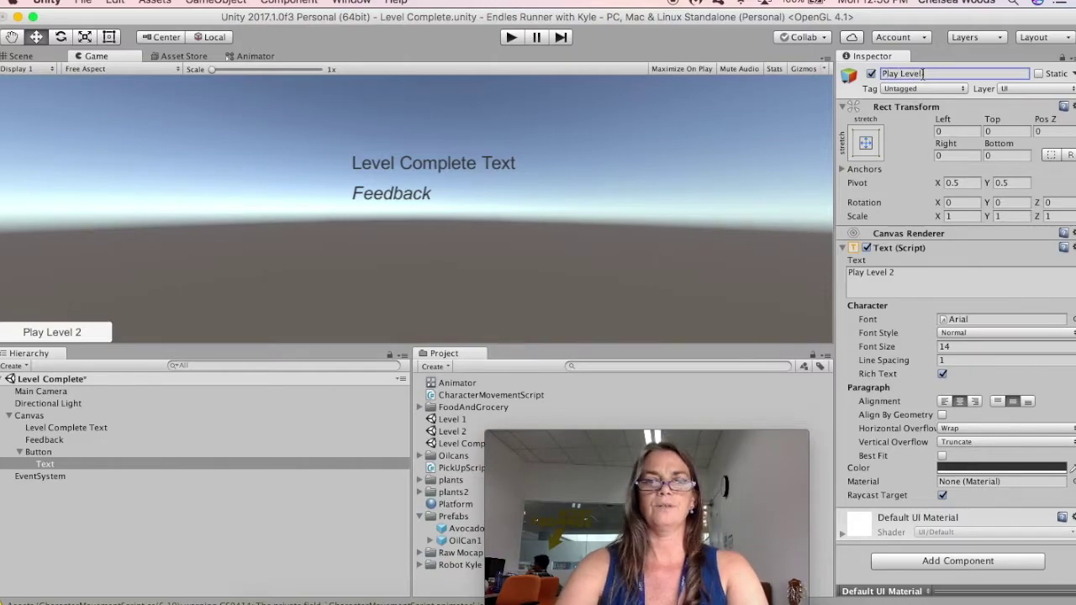
{"action": "type", "text": " 2"}
{"action": "left_click", "coordinate": [866, 143]}
{"action": "left_click", "coordinate": [51, 464]}
{"action": "left_click", "coordinate": [44, 451]}
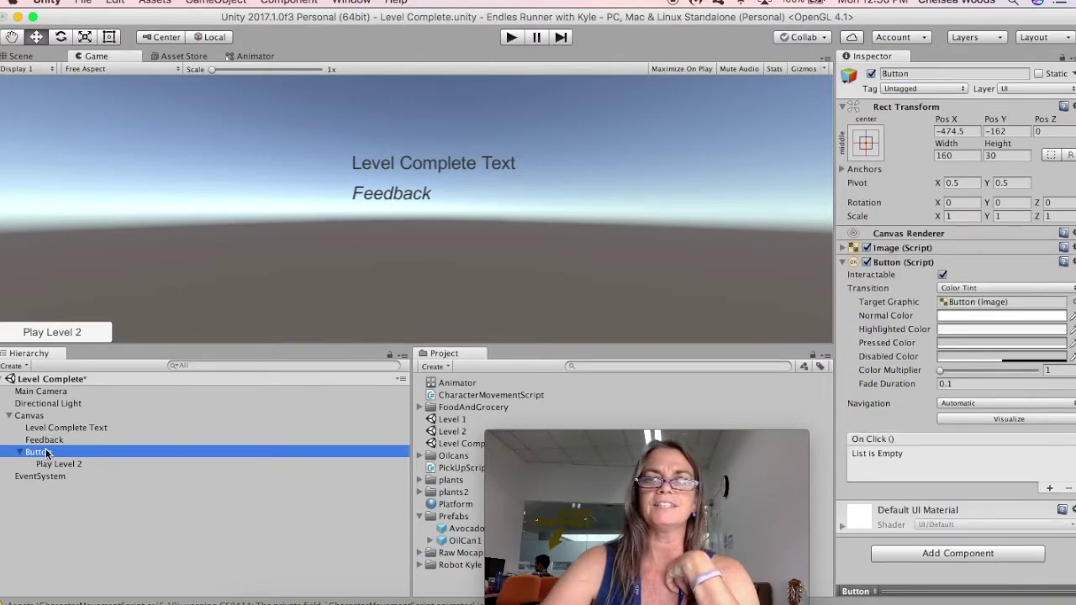
Step: Centre the button with the Alt middle-center anchor preset and set Pos Y to -20
{"action": "left_click", "coordinate": [866, 143]}
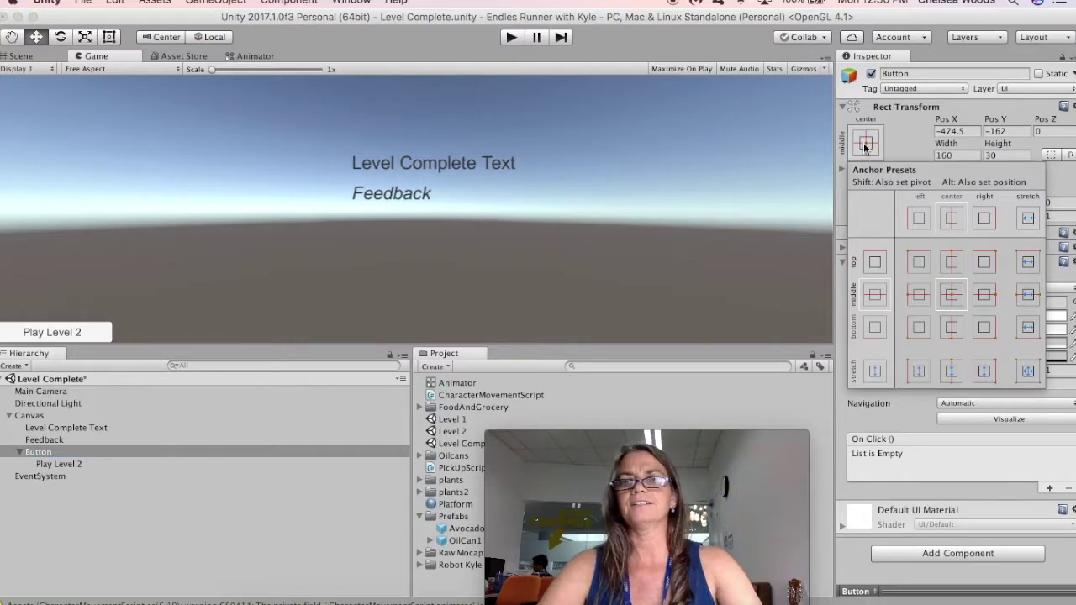
{"action": "key", "text": "alt"}
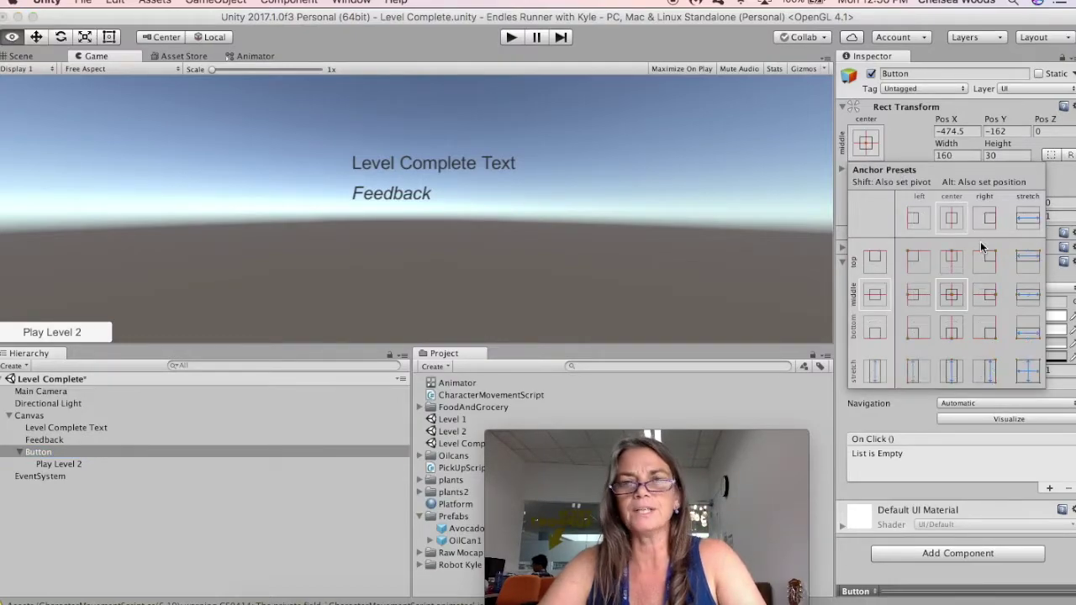
{"action": "left_click", "coordinate": [951, 293], "text": "alt"}
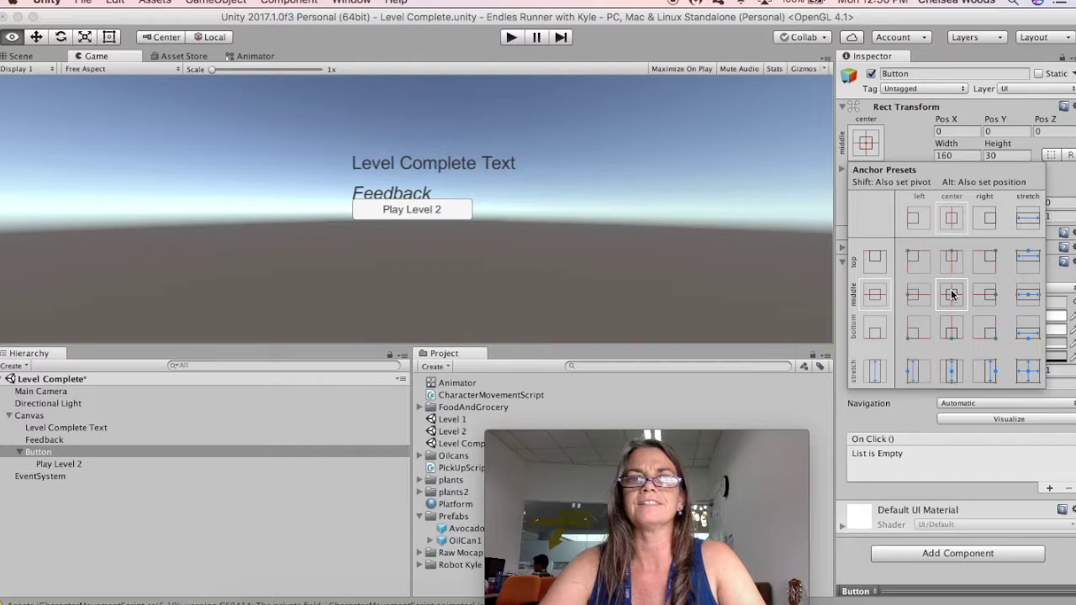
{"action": "left_click", "coordinate": [1005, 130]}
{"action": "type", "text": "-20"}
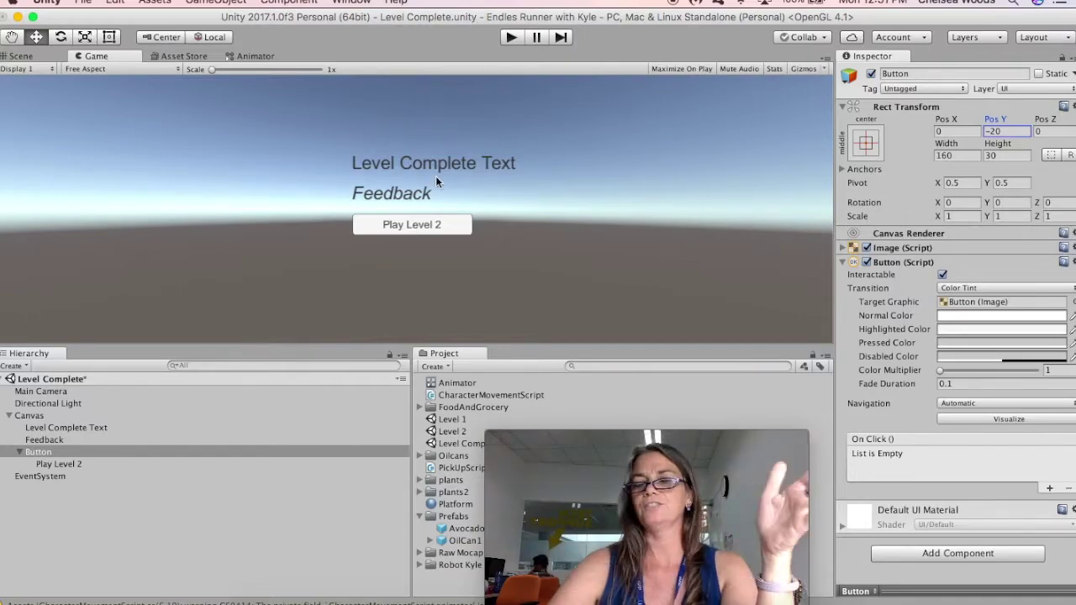
Step: Drag an item within the editor and open the Project panel's Create menu
{"action": "mouse_move", "coordinate": [620, 446]}
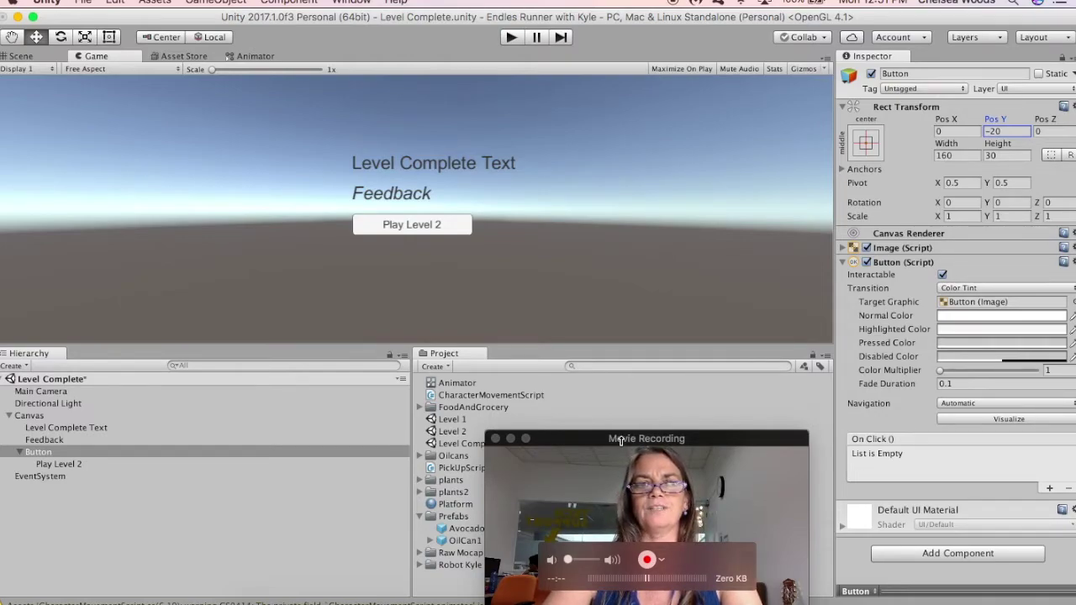
{"action": "left_click", "coordinate": [620, 443]}
{"action": "left_click_drag", "start_coordinate": [620, 443], "coordinate": [128, 501]}
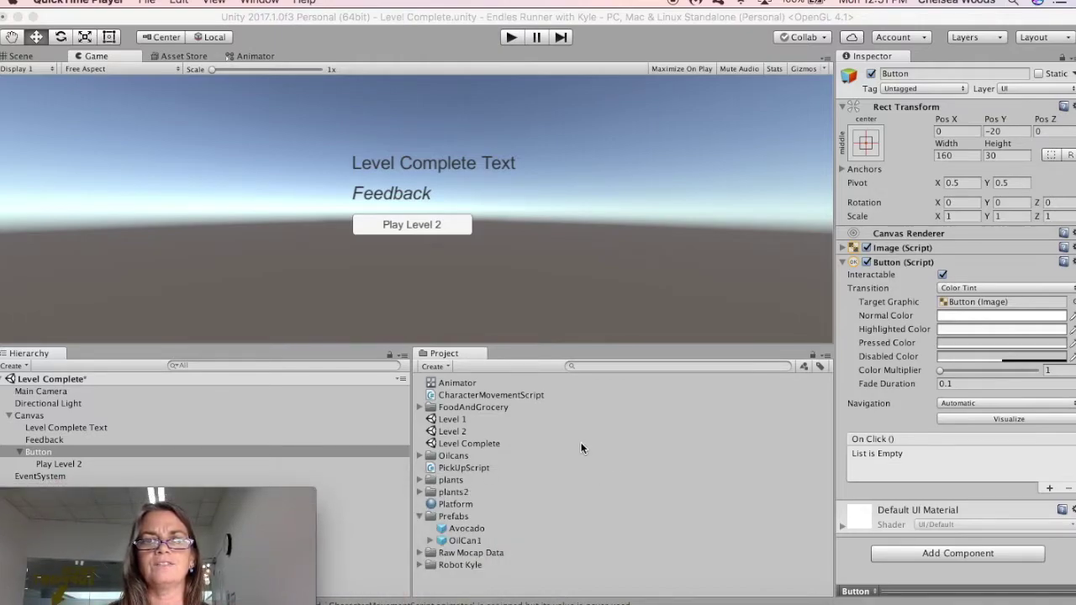
{"action": "left_click", "coordinate": [443, 365]}
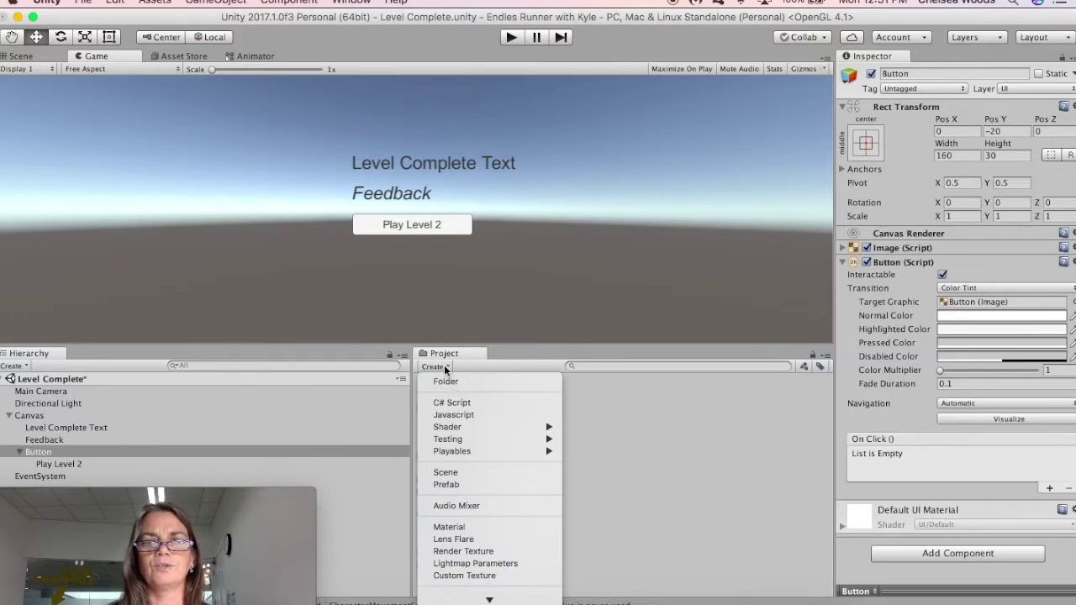
Step: Create a C# script named ButtonScript and open it in MonoDevelop
{"action": "left_click", "coordinate": [457, 404]}
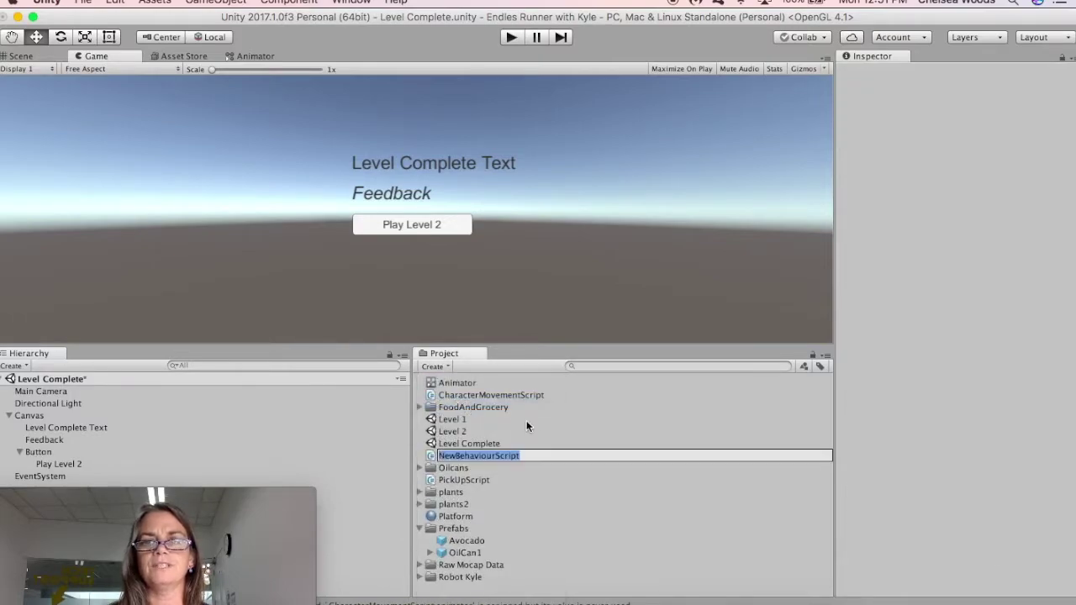
{"action": "type", "text": "Button"}
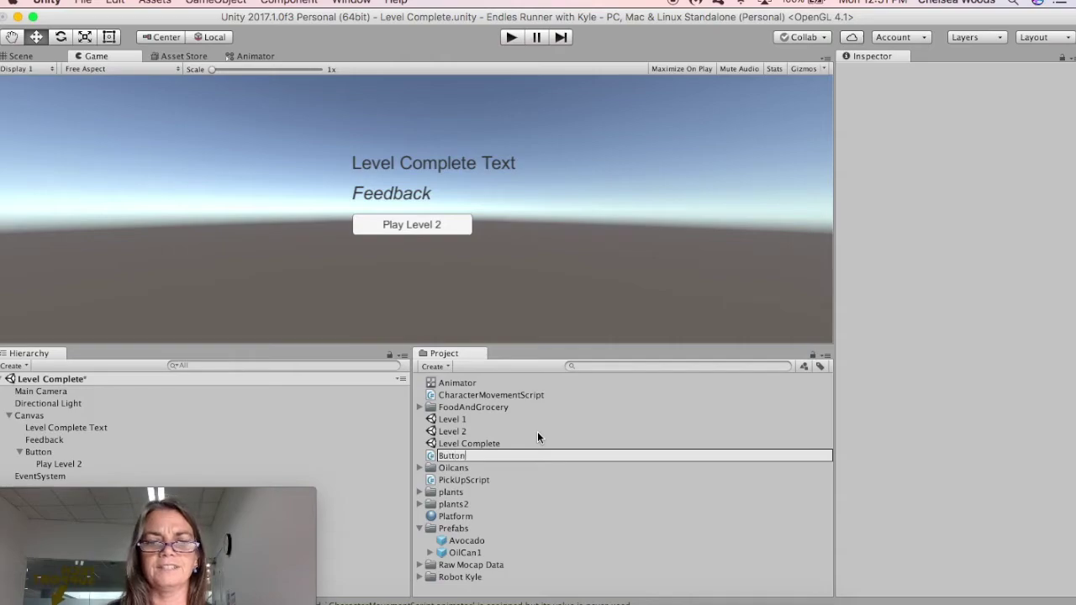
{"action": "type", "text": "Script"}
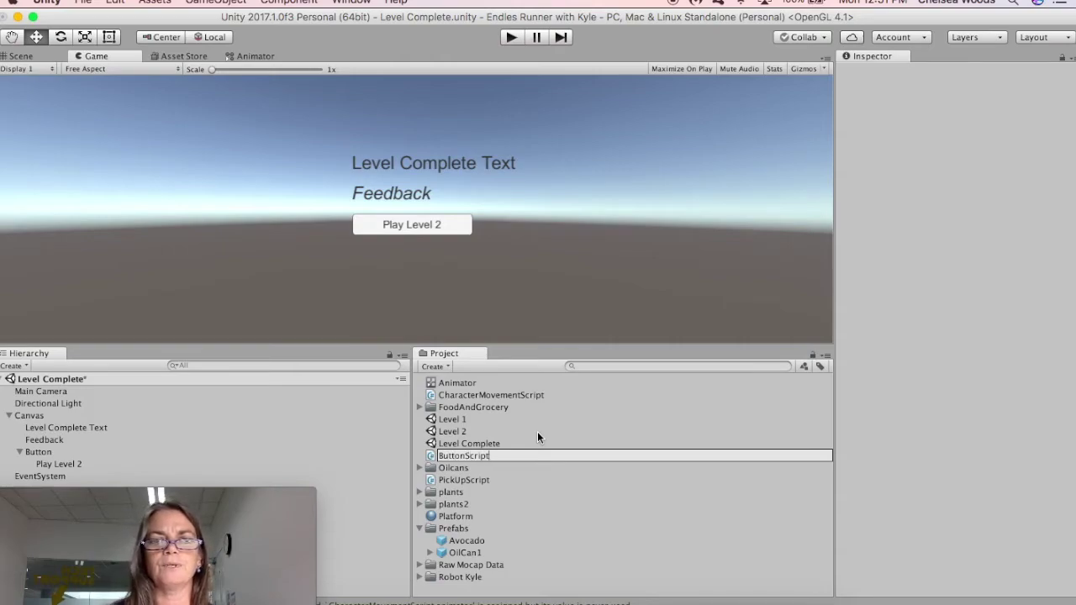
{"action": "key", "text": "Return"}
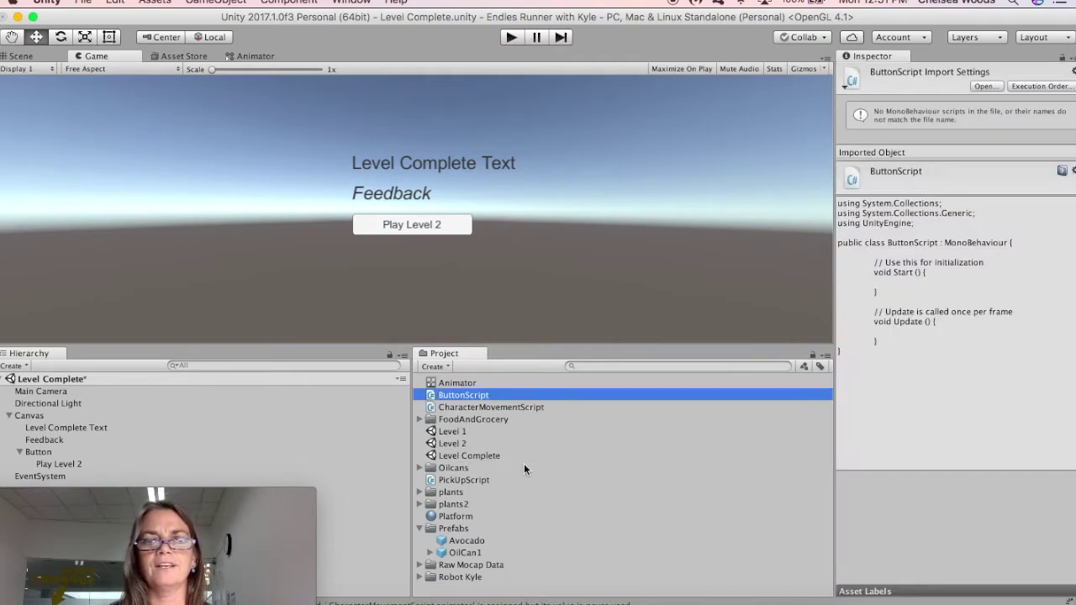
{"action": "double_click", "coordinate": [474, 396]}
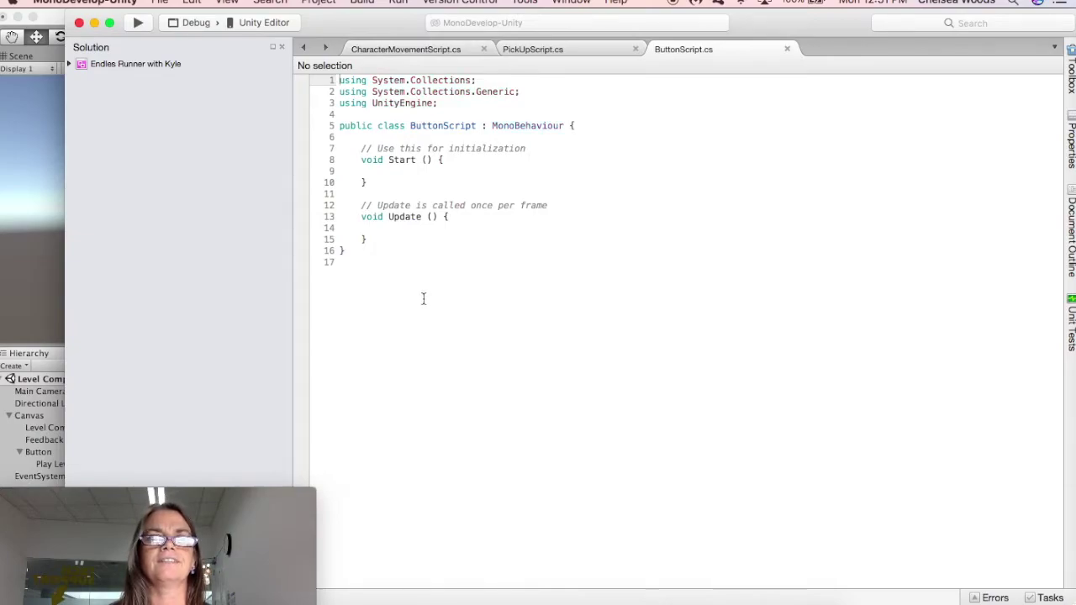
Step: Replace all of ButtonScript's code with the pasted Level2Button version and return to Unity
{"action": "left_click_drag", "start_coordinate": [422, 298], "coordinate": [324, 109]}
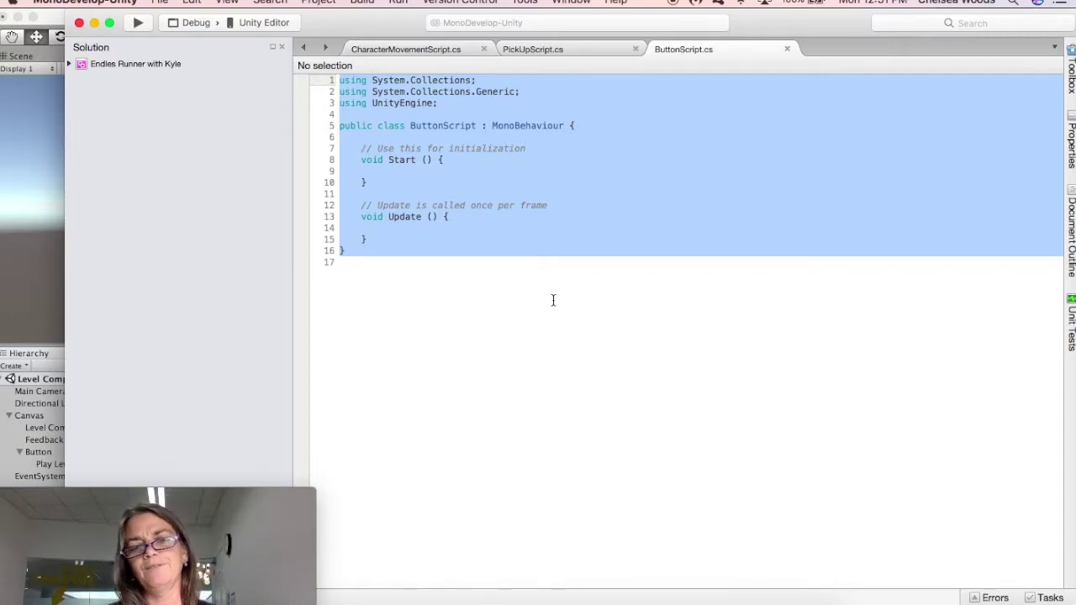
{"action": "type", "text": "using System.Collections; using System.Collections.Generic; using UnityEngine; using UnityEngine.SceneManagement; using UnityEngine.UI;  public class ButtonScript : MonoBehaviour {  \t// Use this for initialization \tvoid Start () {  \t}  \t// Update is called once per frame \tvoid Update () {  \t} \tpublic void Level2Button (string LevelName)  \t{ \t\tSceneManager.LoadScene(\"Level 2\", LoadSceneMode.Single); \t} }"}
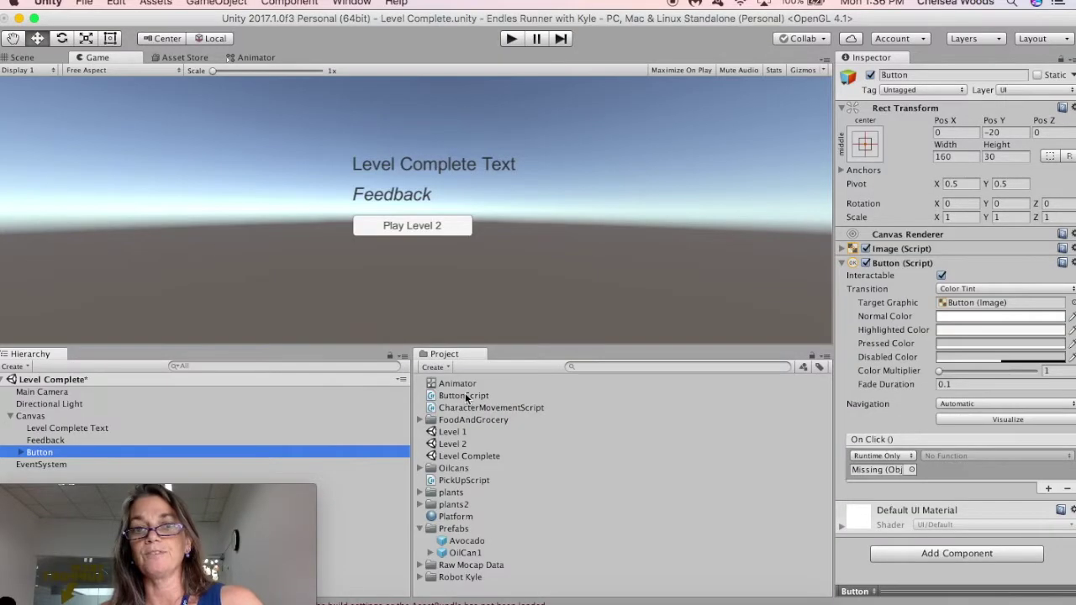
{"action": "left_click", "coordinate": [464, 396]}
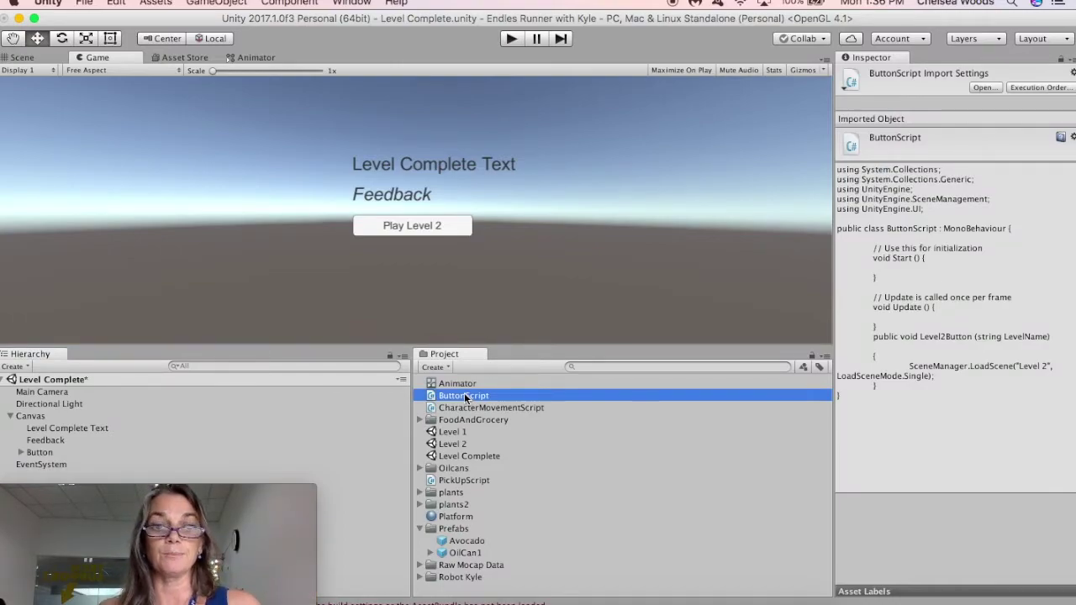
Step: Drag ButtonScript from the Project panel onto the selected Canvas's Inspector
{"action": "left_click", "coordinate": [31, 417]}
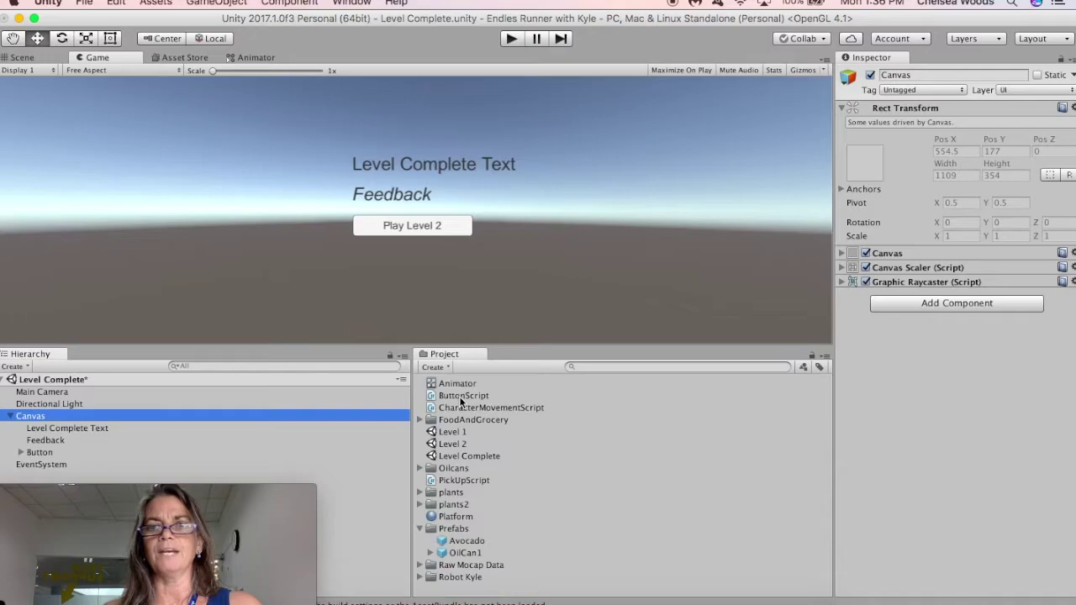
{"action": "left_click", "coordinate": [460, 397]}
{"action": "left_click_drag", "start_coordinate": [460, 397], "coordinate": [883, 290]}
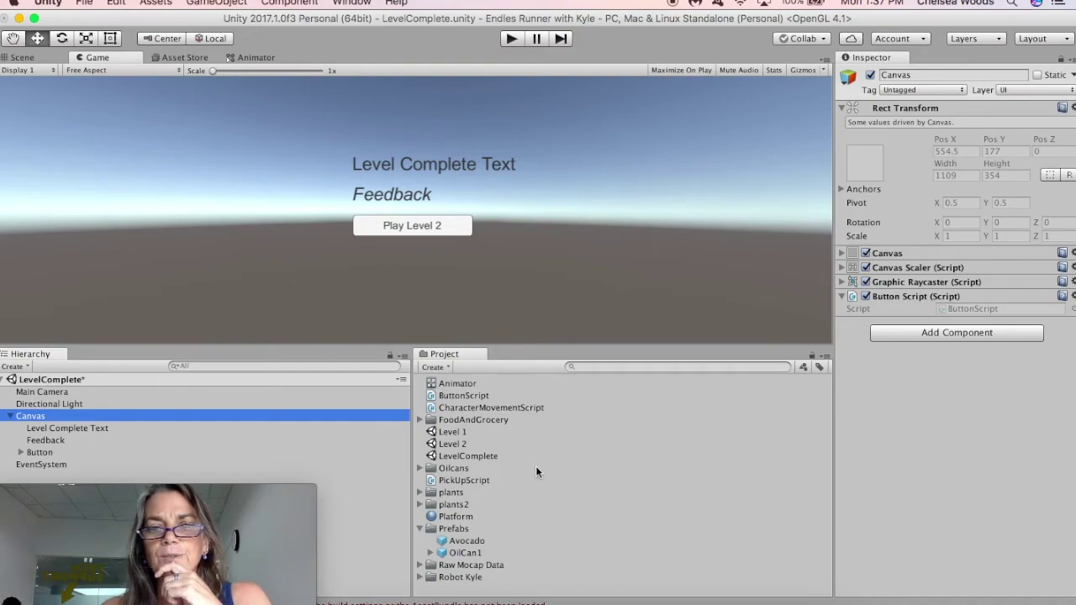
{"action": "left_click", "coordinate": [420, 528]}
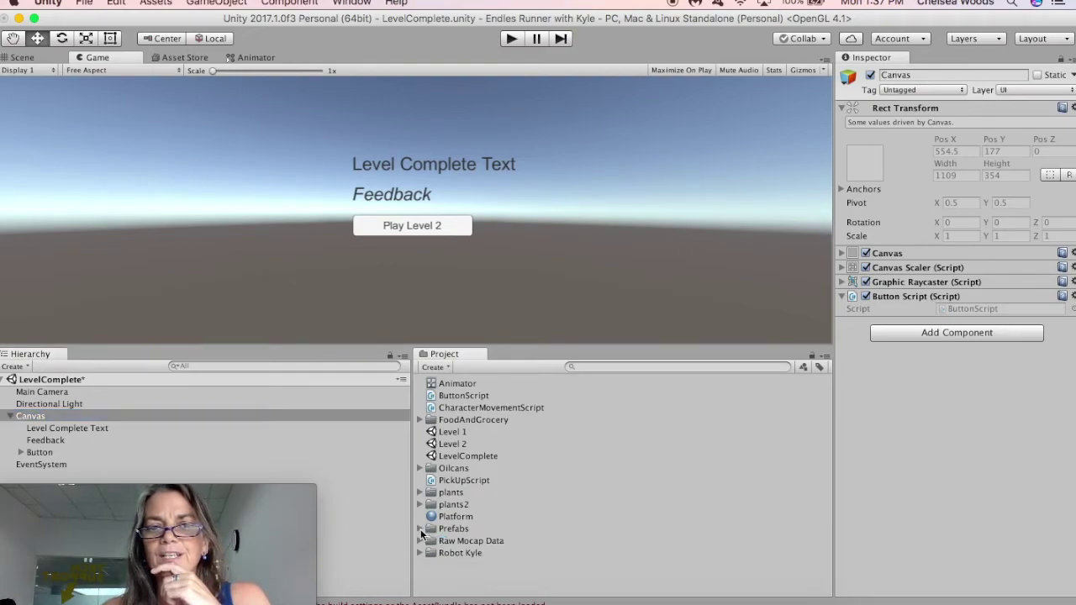
{"action": "left_click", "coordinate": [20, 452]}
Step: Set the Button's On Click to Canvas with function ButtonScript > Level2Button
{"action": "left_click", "coordinate": [37, 452]}
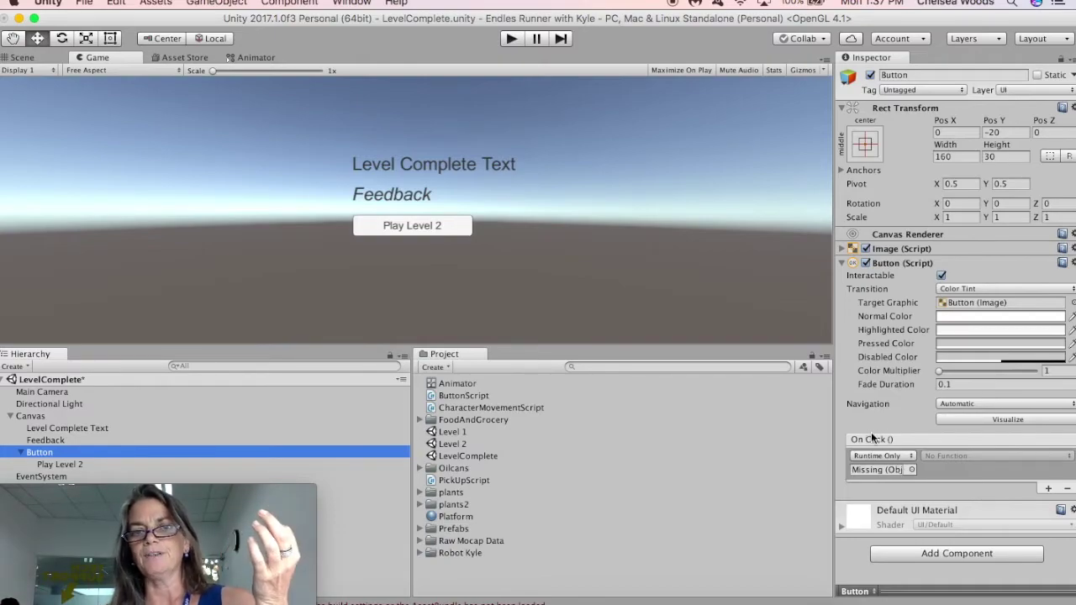
{"action": "left_click", "coordinate": [911, 470]}
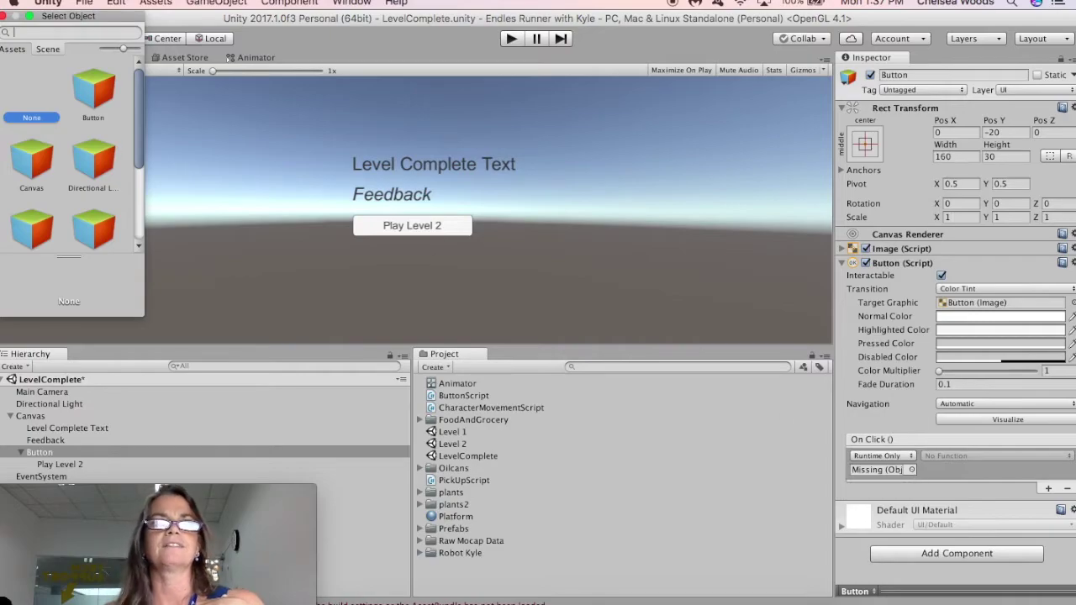
{"action": "double_click", "coordinate": [28, 161]}
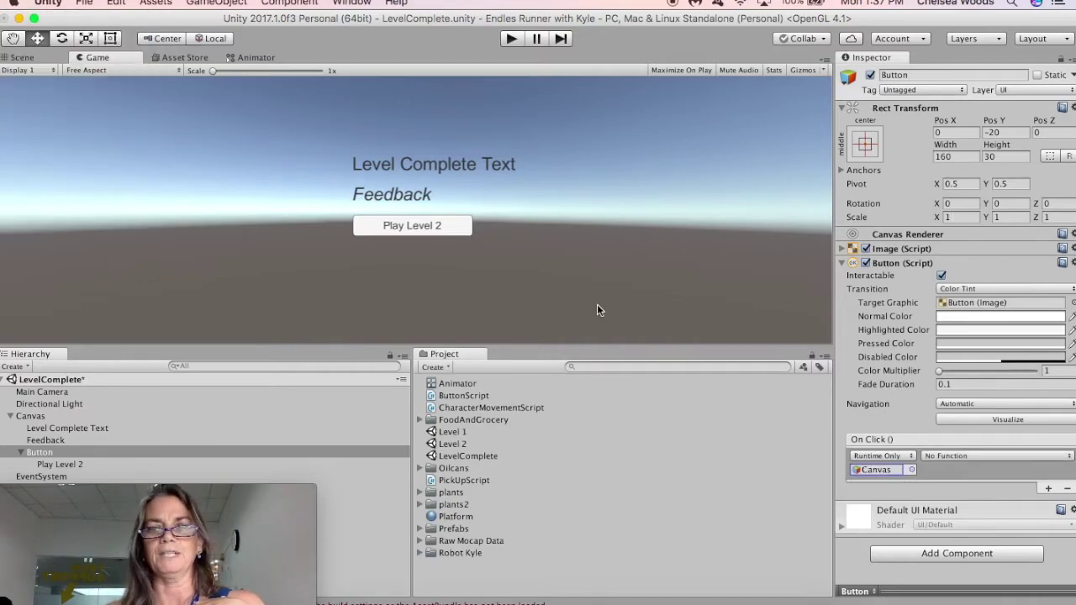
{"action": "left_click", "coordinate": [965, 456]}
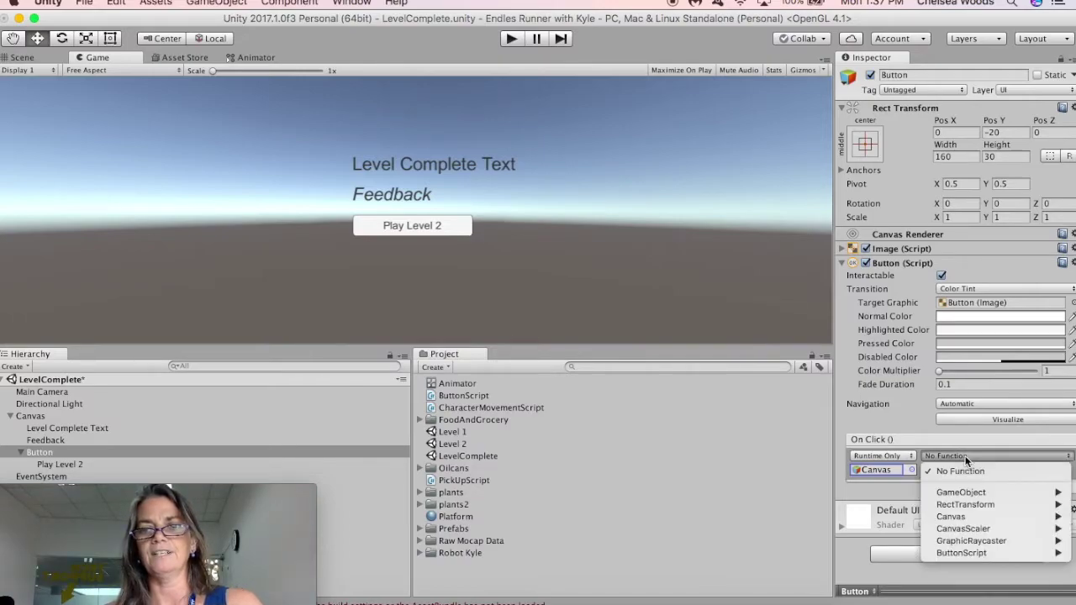
{"action": "mouse_move", "coordinate": [979, 554]}
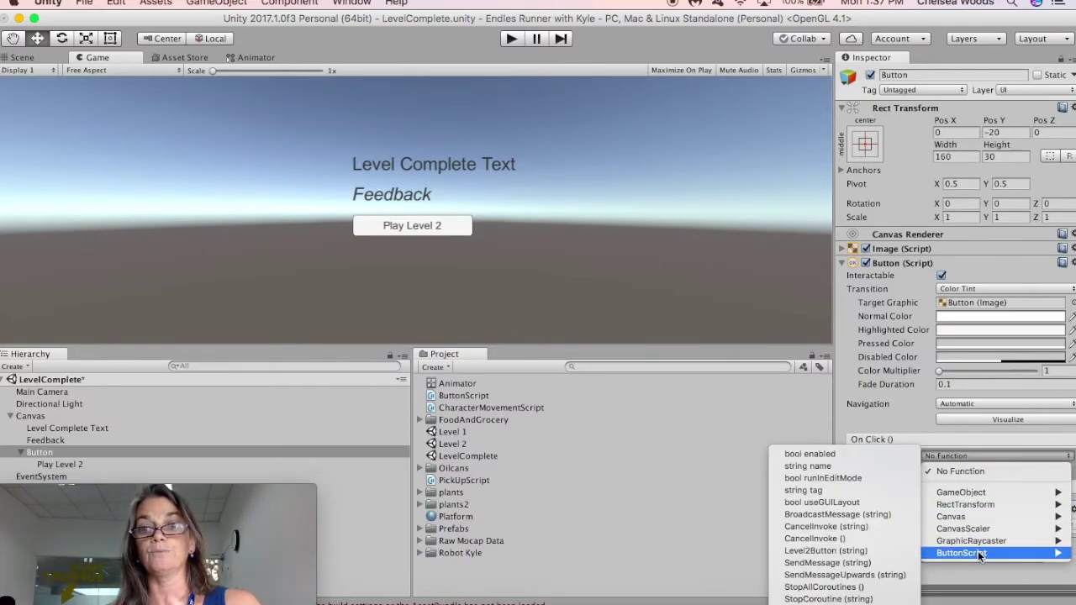
{"action": "left_click", "coordinate": [824, 550]}
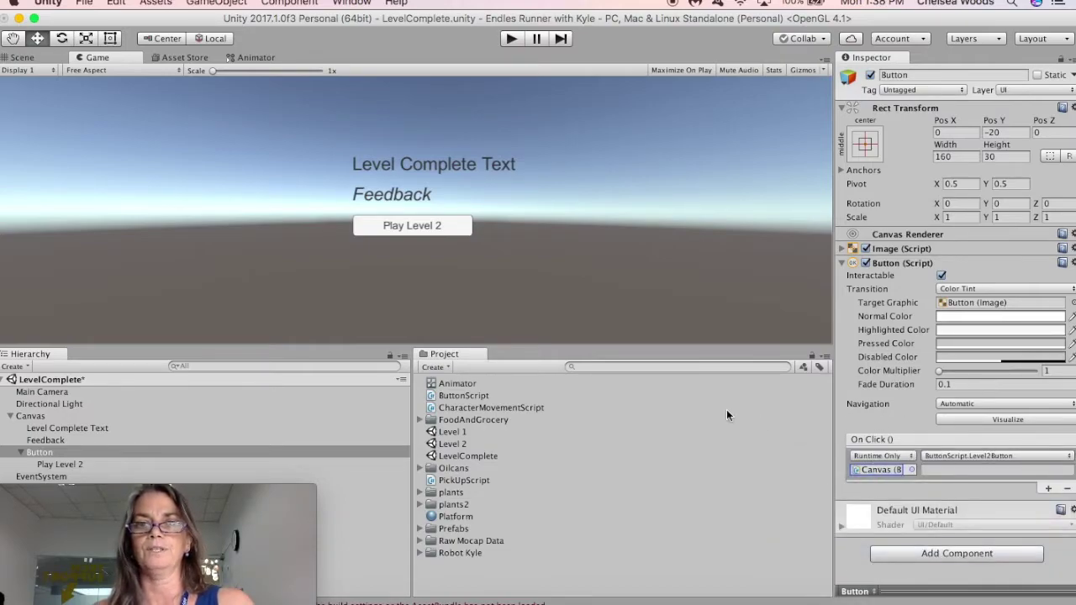
Step: Check the ButtonScript code and select the Level 1 scene asset
{"action": "left_click", "coordinate": [463, 395]}
{"action": "left_click", "coordinate": [446, 432]}
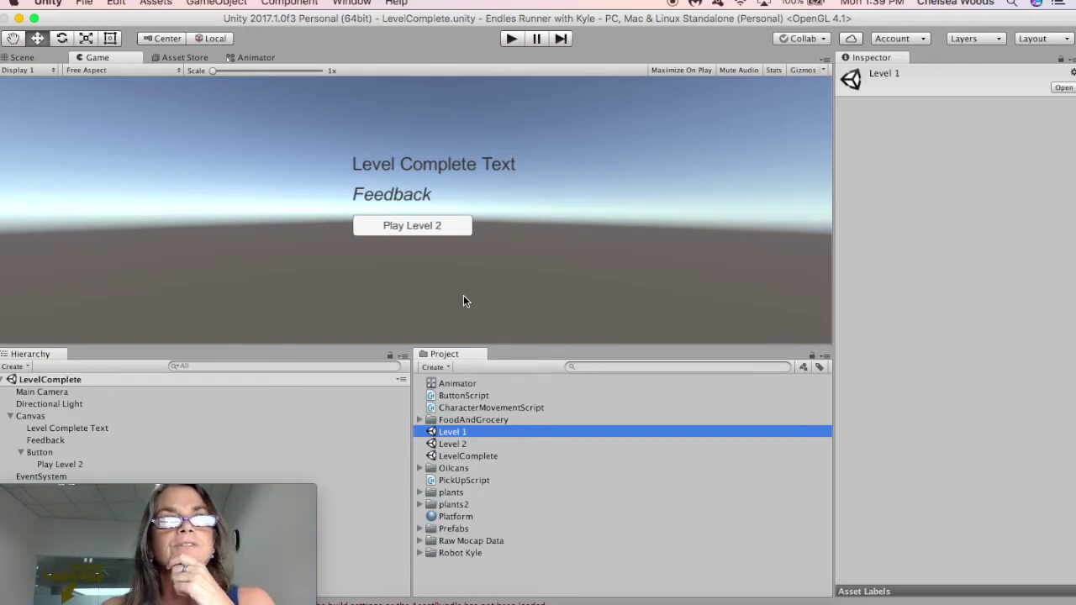
{"action": "left_click", "coordinate": [83, 4]}
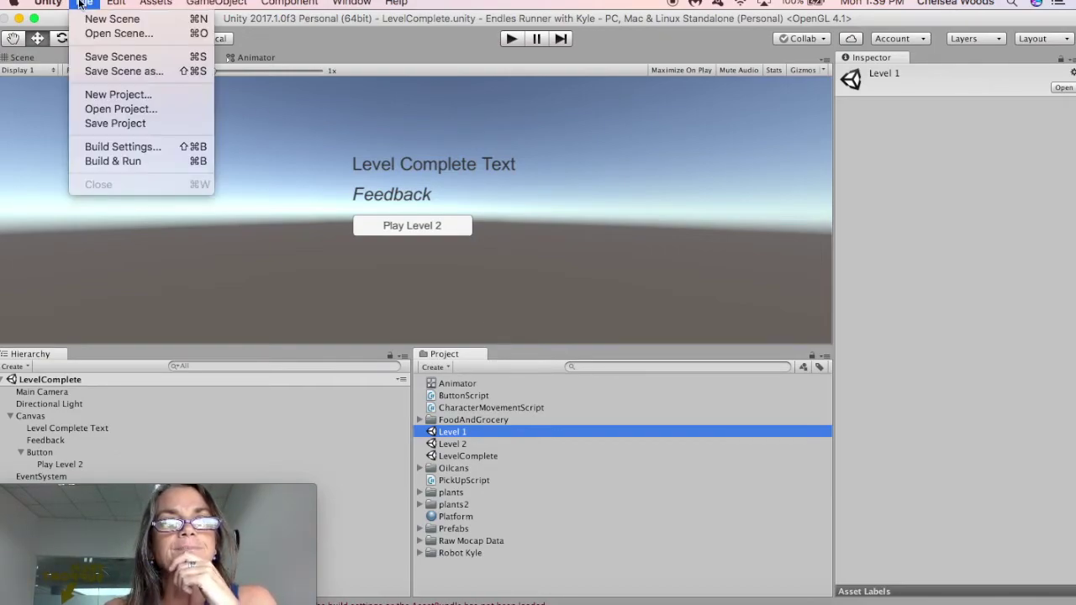
Step: Build the Mac standalone as 'Endless Runner Build', replacing the existing build, then open Level 1
{"action": "left_click", "coordinate": [102, 144]}
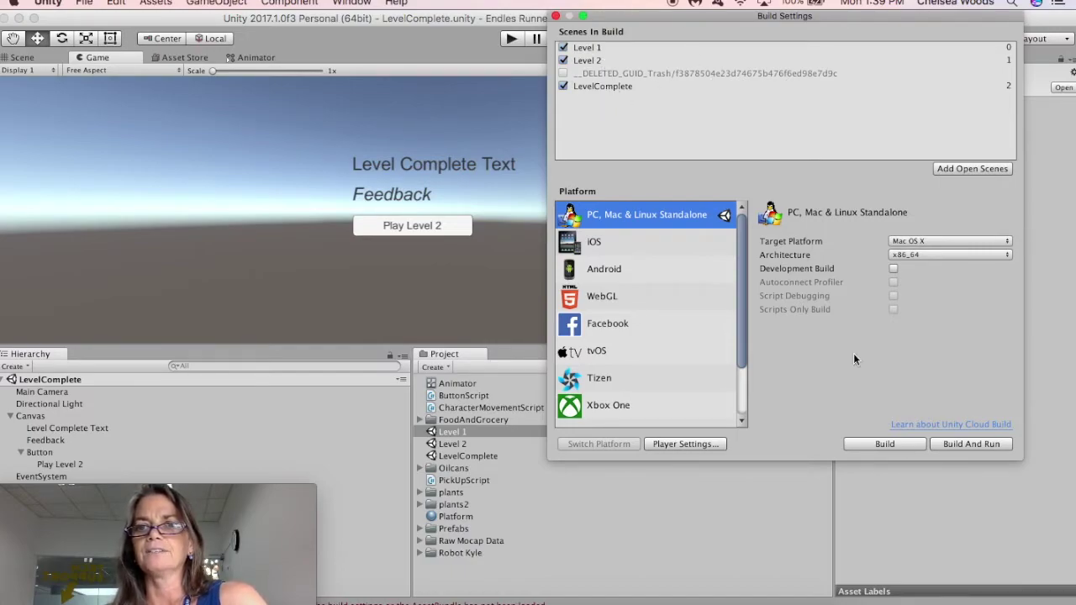
{"action": "left_click", "coordinate": [884, 444]}
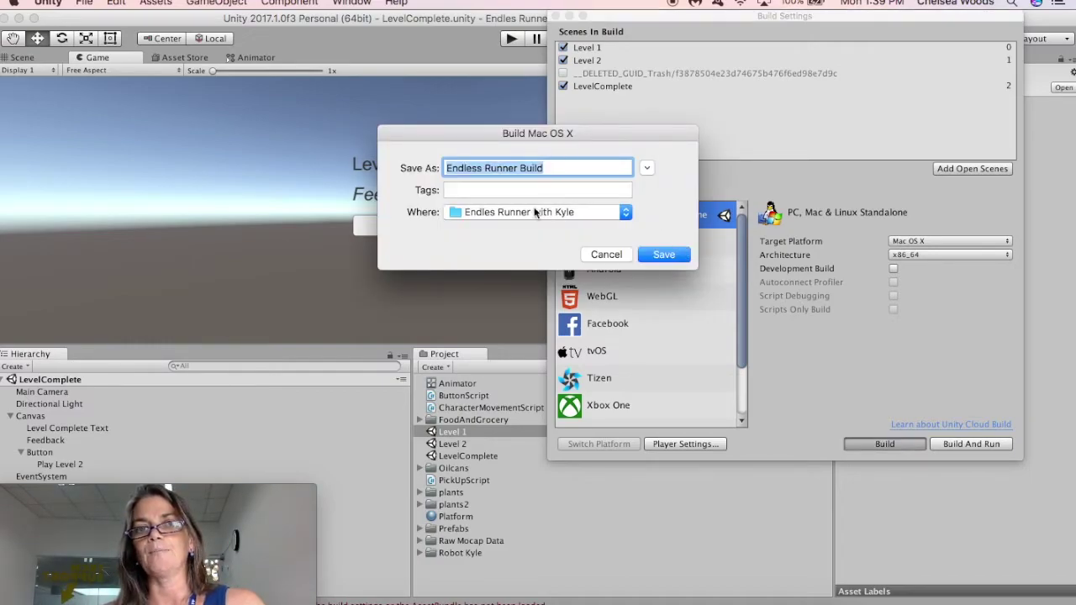
{"action": "left_click", "coordinate": [664, 255]}
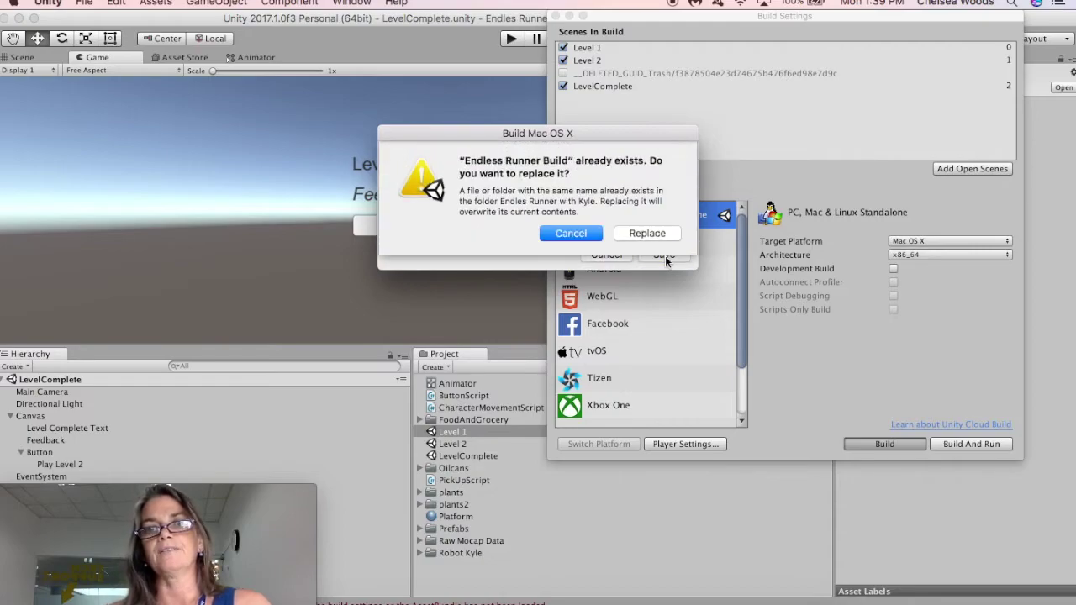
{"action": "left_click", "coordinate": [646, 233]}
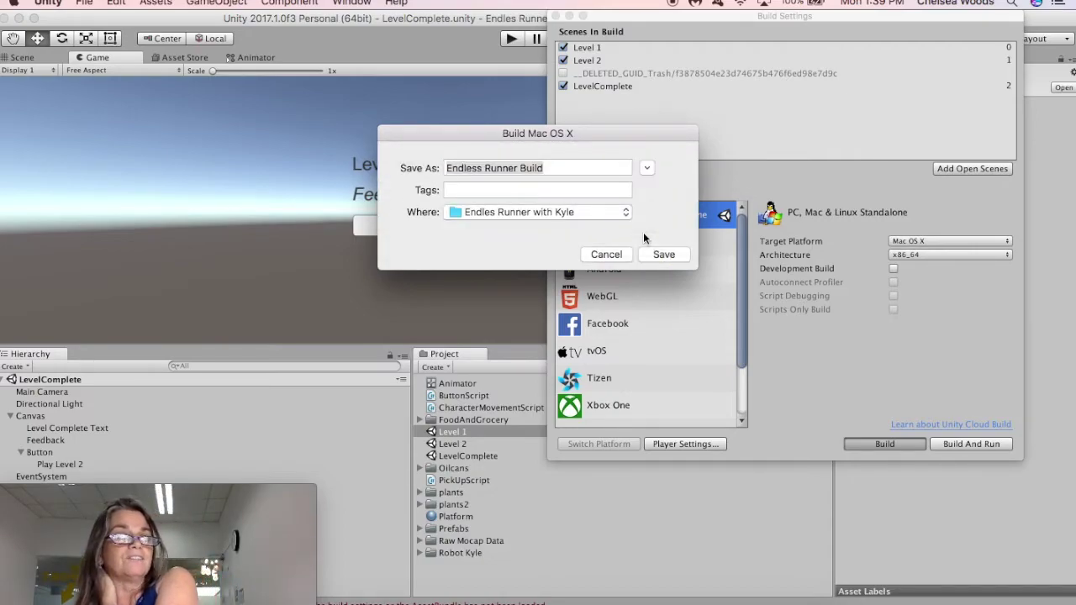
{"action": "left_click", "coordinate": [668, 254]}
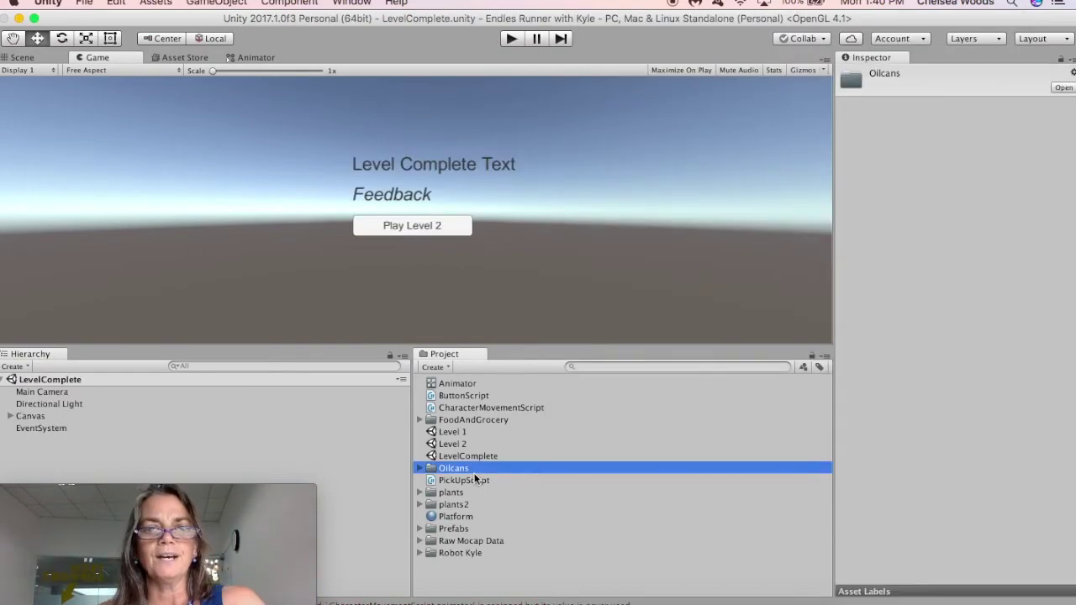
{"action": "double_click", "coordinate": [458, 433]}
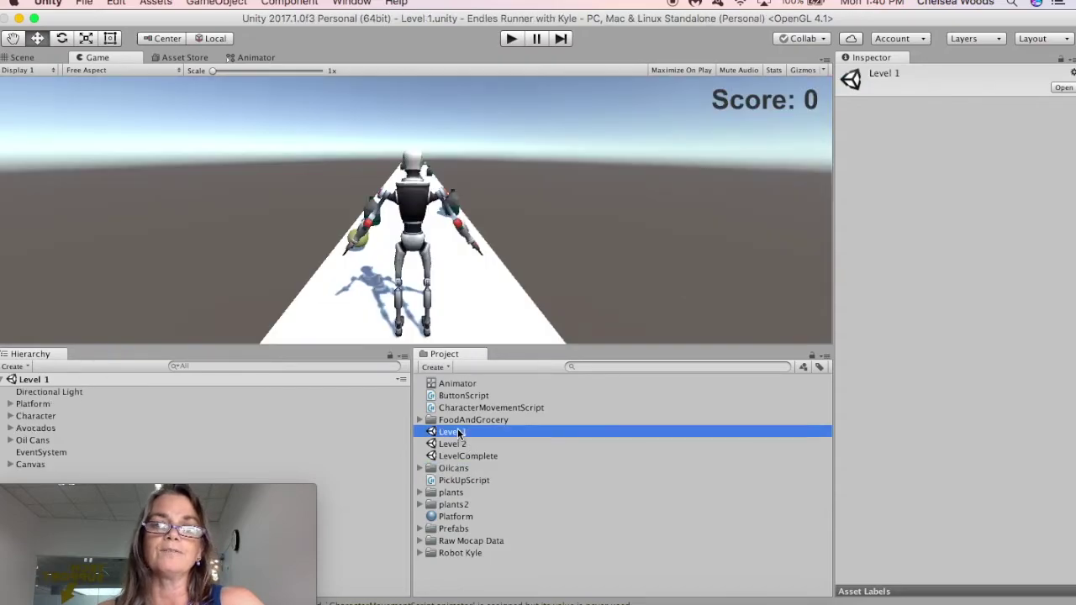
Step: Play Level 1 through to the Level Complete screen with its Play Level 2 button
{"action": "left_click", "coordinate": [510, 39]}
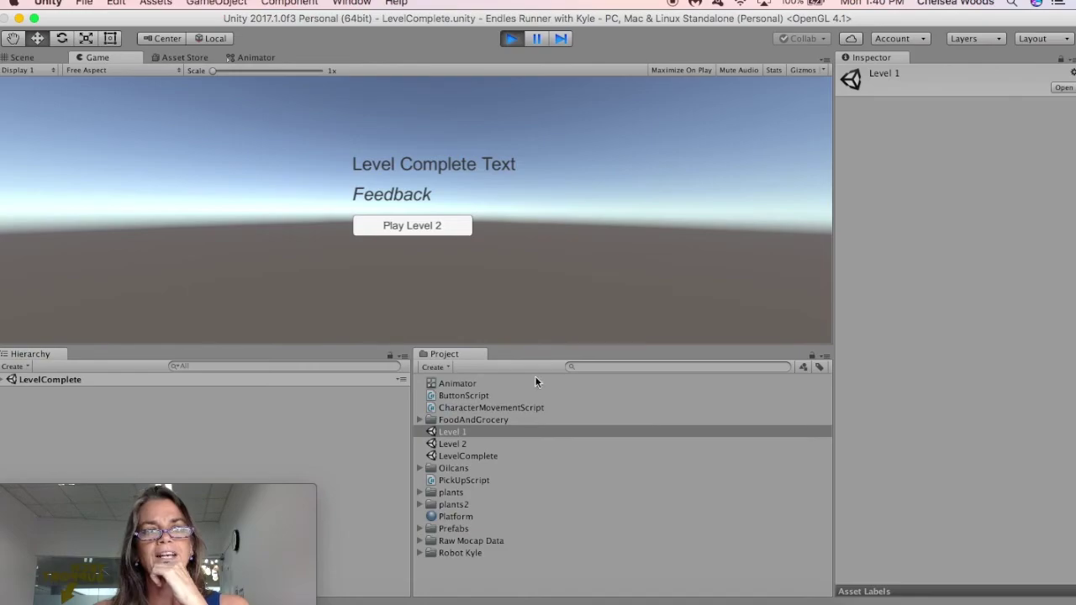
{"action": "left_click", "coordinate": [468, 395]}
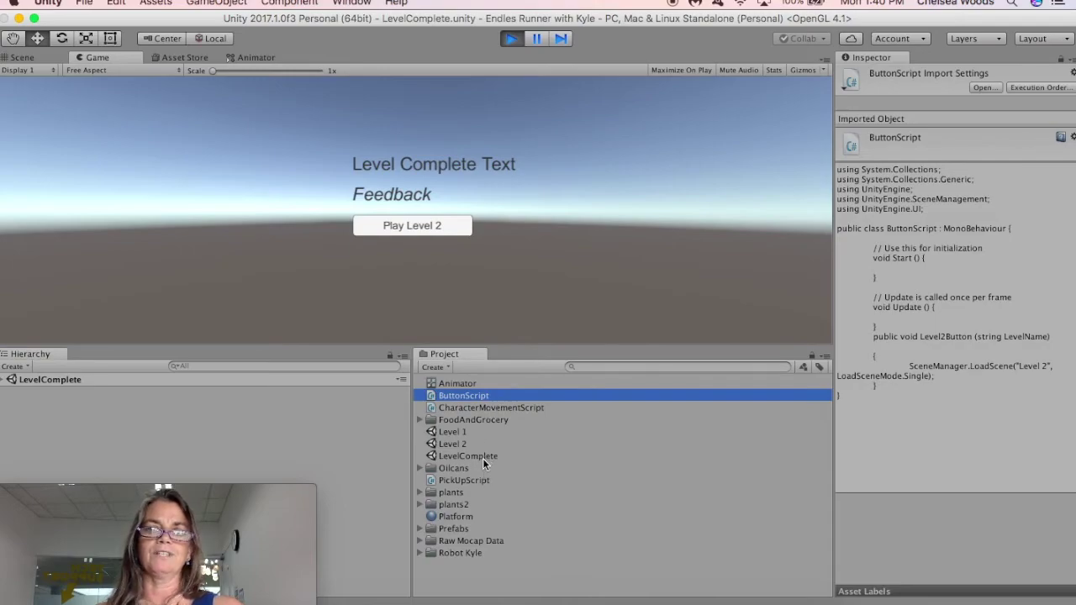
{"action": "left_click", "coordinate": [482, 458]}
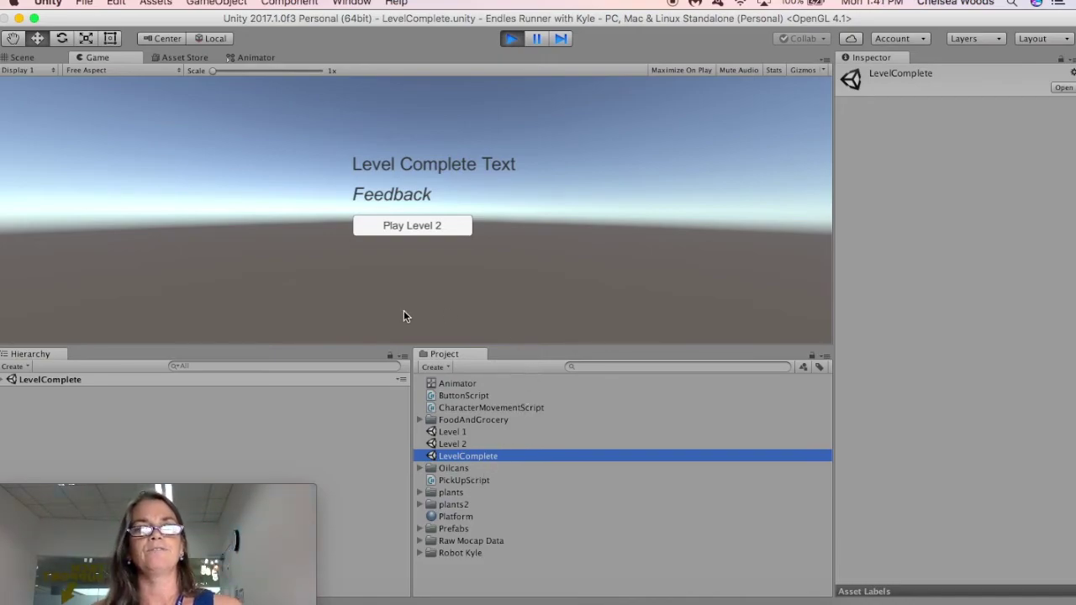
Step: Play the LevelComplete scene, click Play Level 2 to confirm Level 2 loads, then stop
{"action": "double_click", "coordinate": [450, 433]}
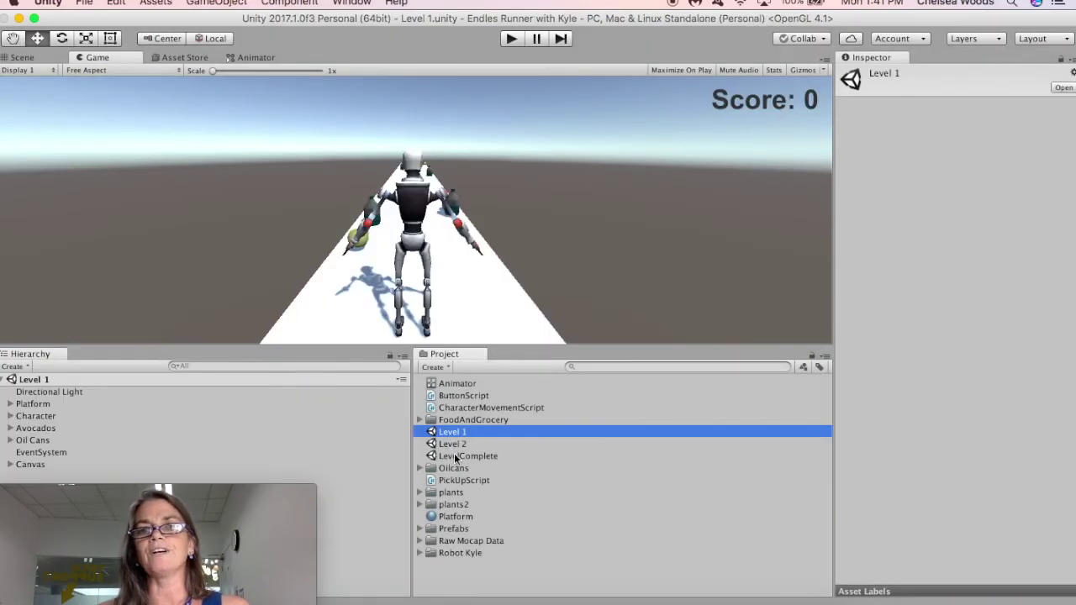
{"action": "double_click", "coordinate": [455, 457]}
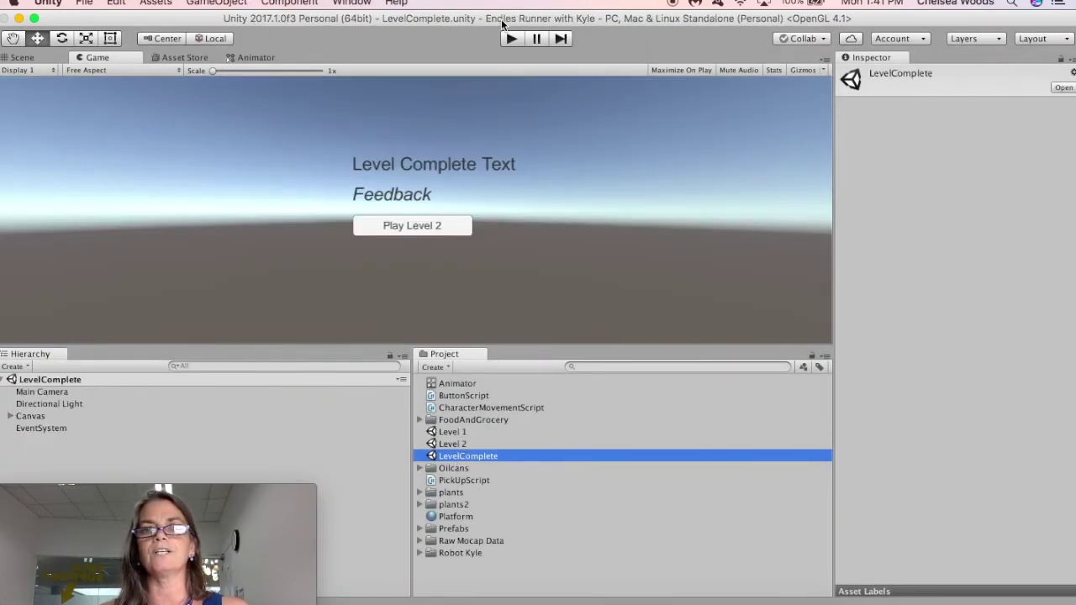
{"action": "left_click", "coordinate": [511, 39]}
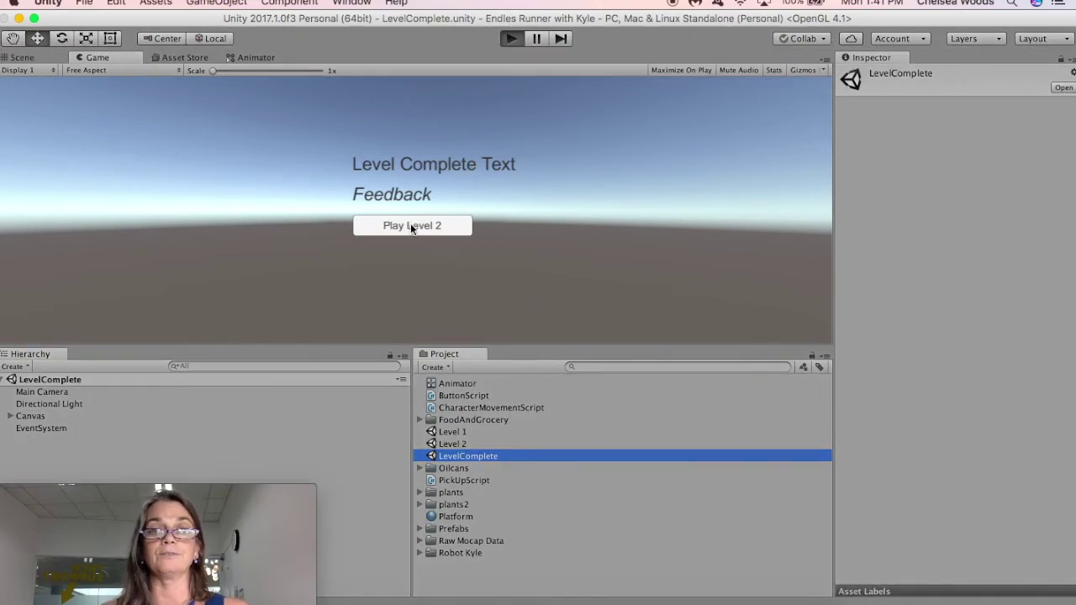
{"action": "left_click", "coordinate": [431, 226]}
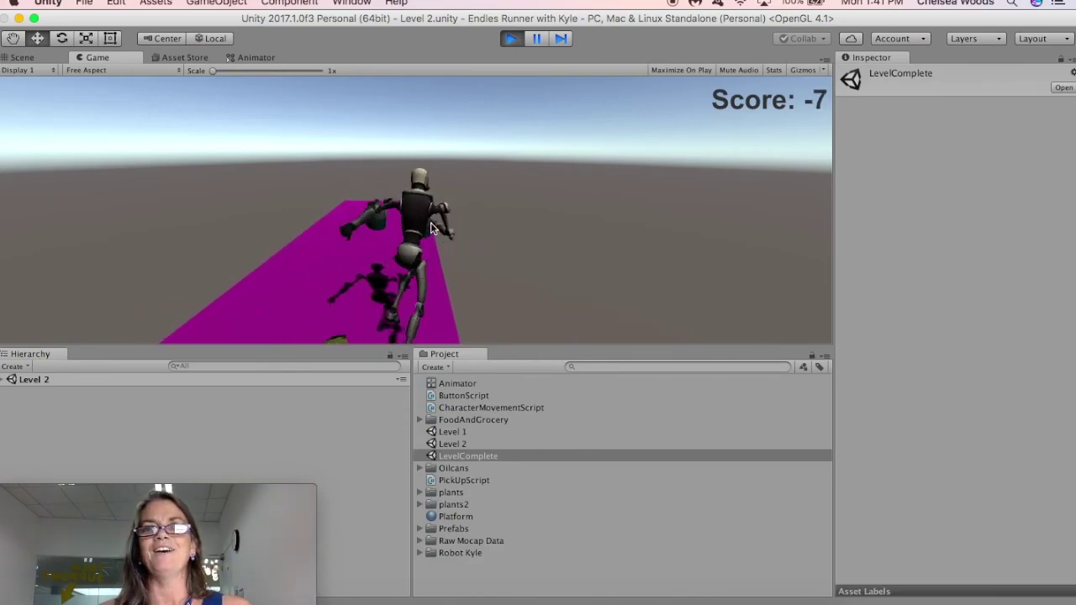
{"action": "left_click", "coordinate": [512, 38]}
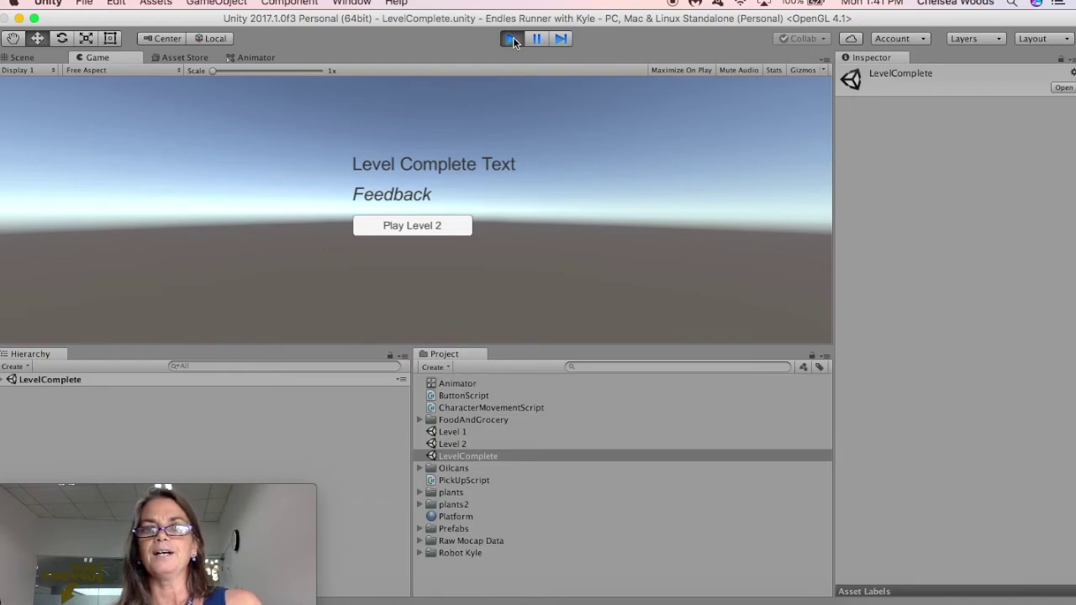